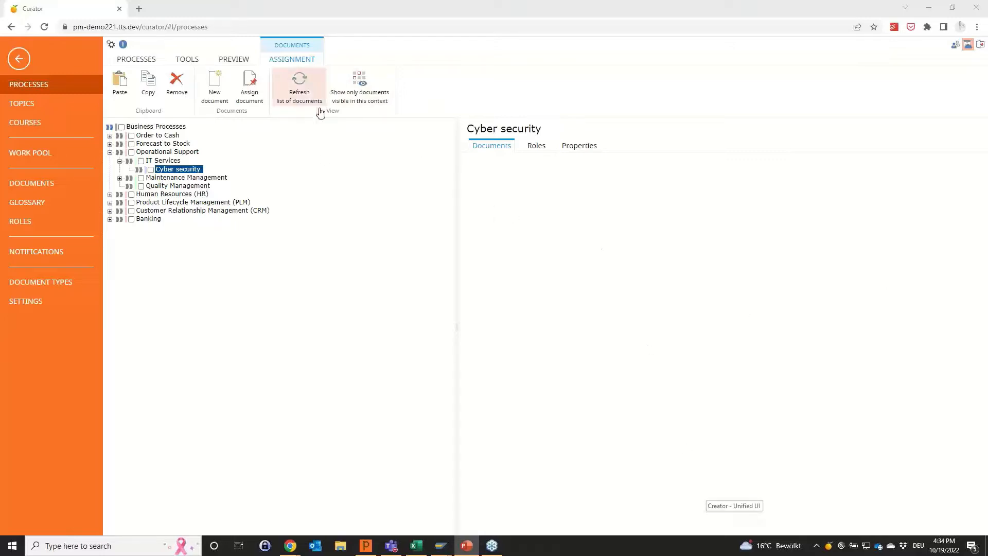
Create a document of type Document under Cyber security, titled "How to check if a website is secure?".
{"action": "left_click", "coordinate": [214, 98]}
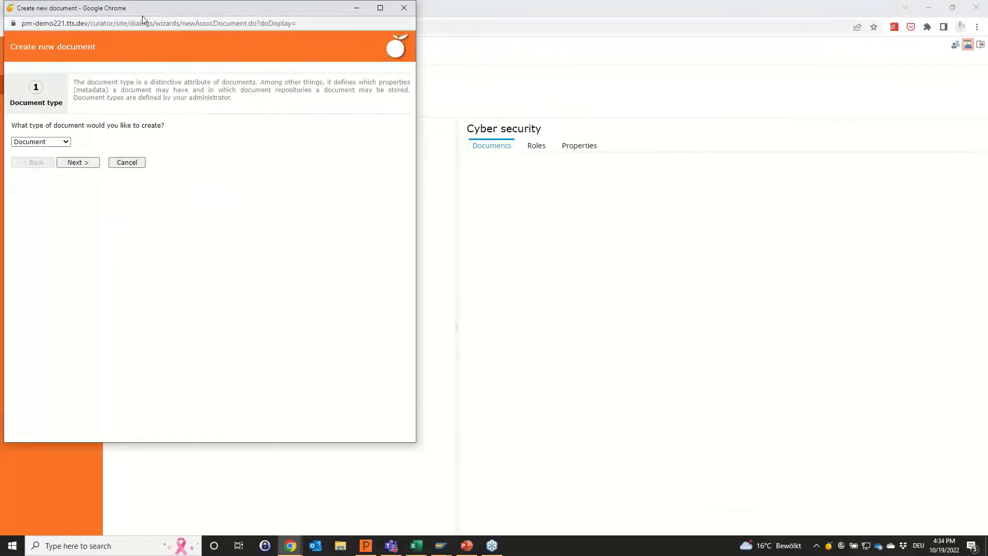
{"action": "left_click_drag", "start_coordinate": [142, 15], "coordinate": [195, 27]}
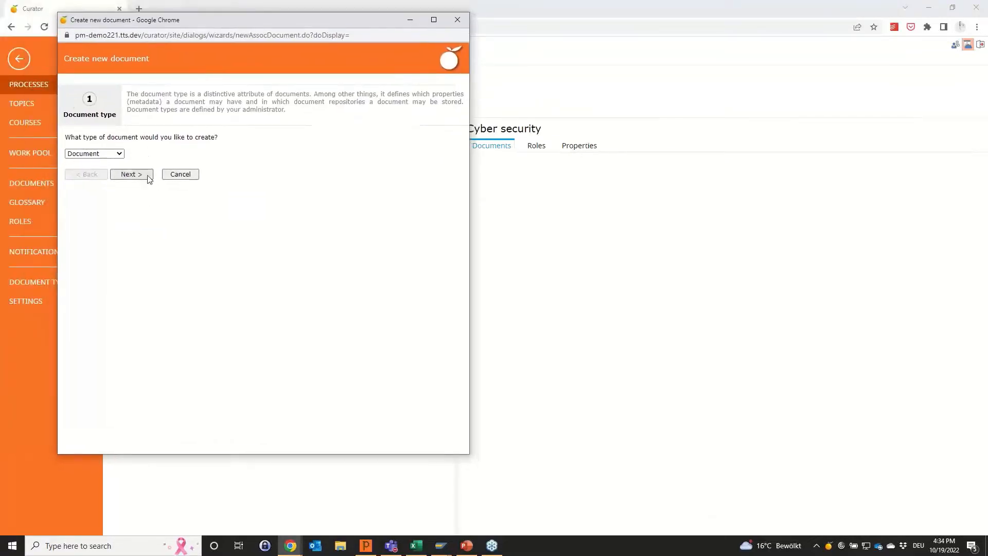
{"action": "left_click", "coordinate": [132, 174]}
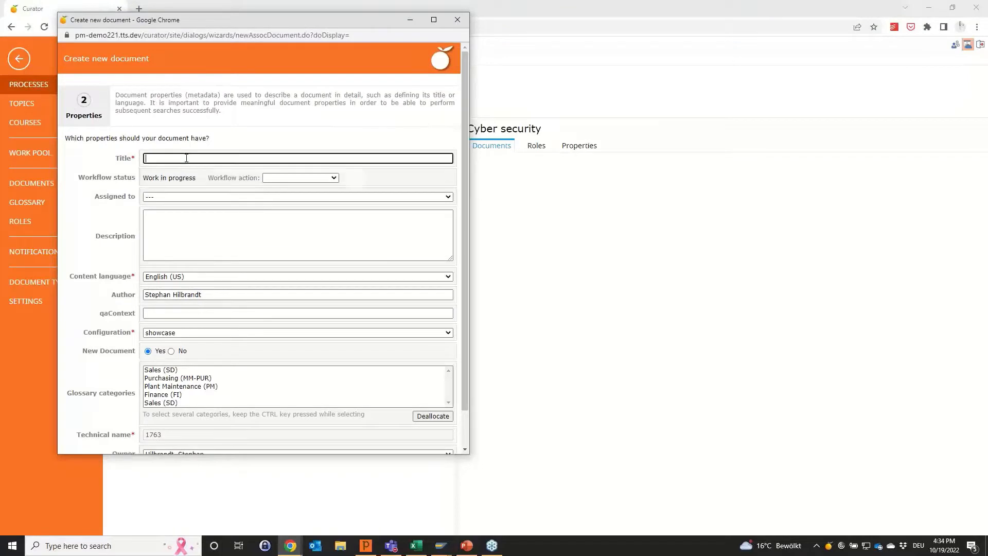
{"action": "left_click", "coordinate": [187, 158]}
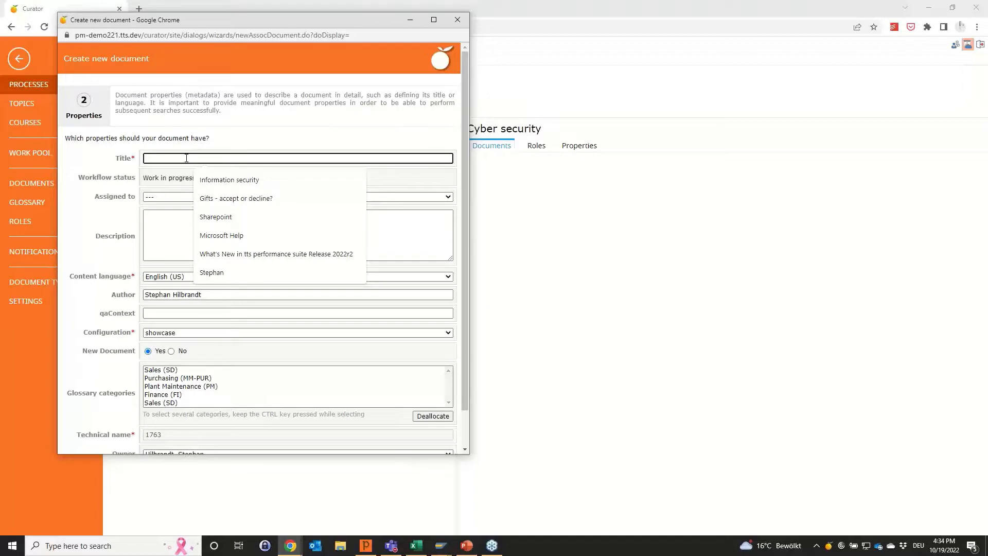
{"action": "type", "text": "How"}
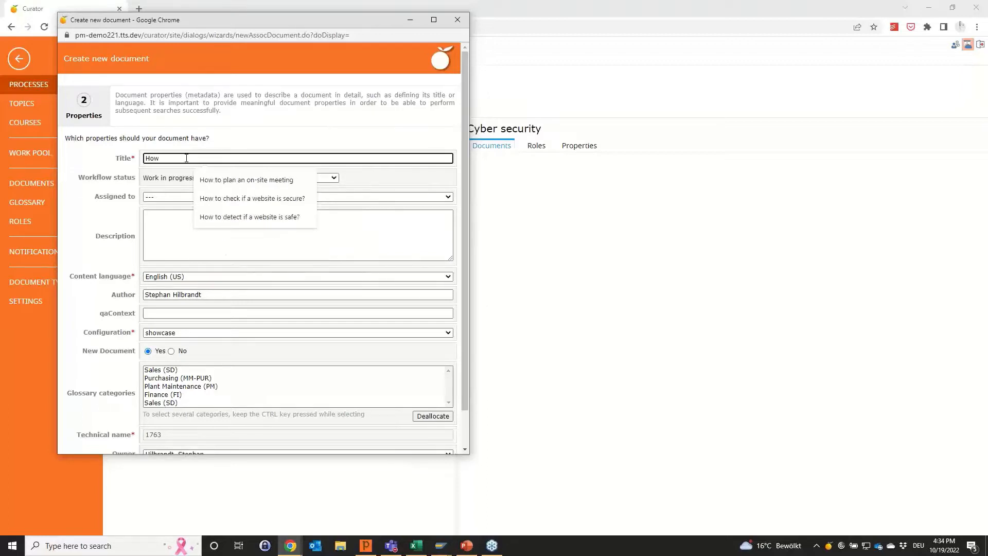
{"action": "left_click", "coordinate": [202, 197]}
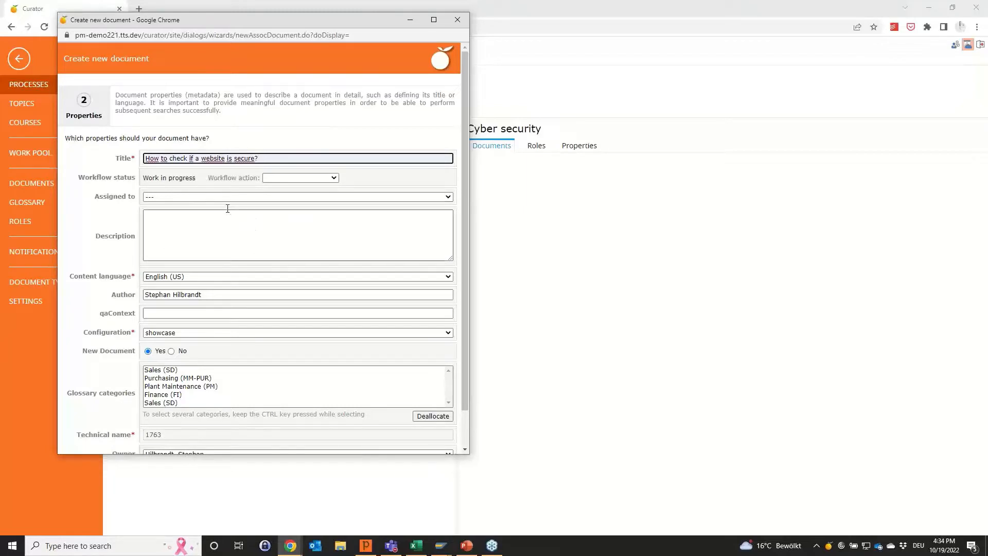
{"action": "scroll", "coordinate": [230, 211], "scroll_direction": "down", "scroll_amount": 1}
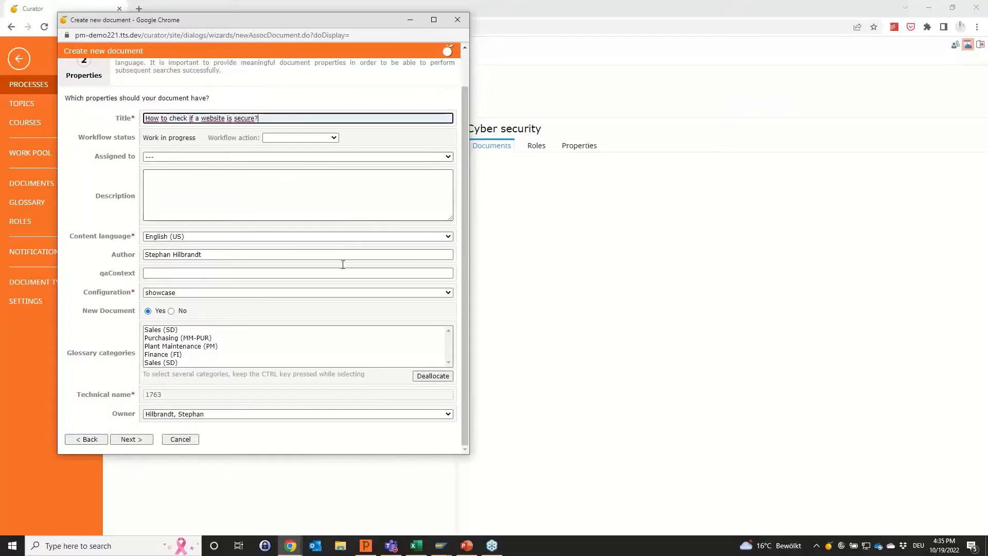
{"action": "left_click", "coordinate": [132, 439]}
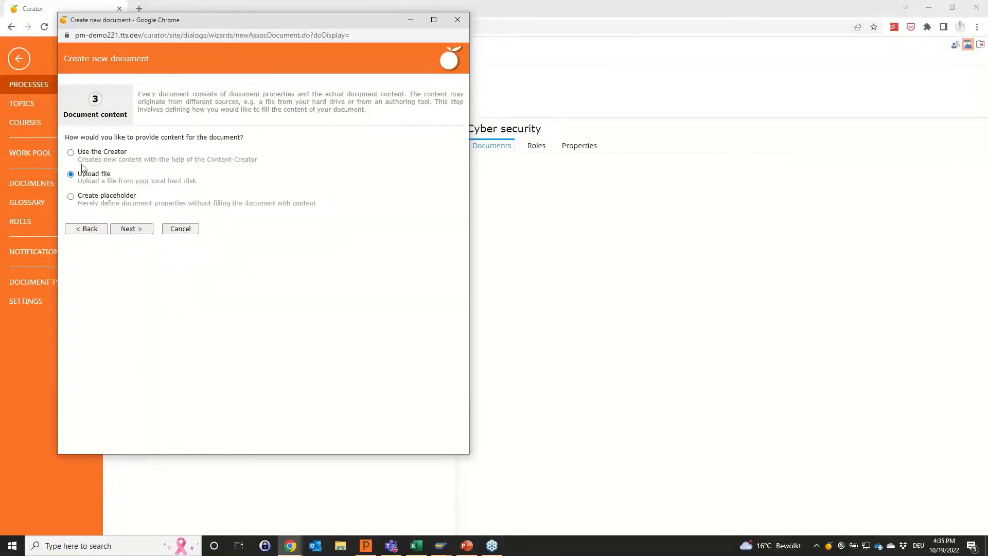
Choose the Creator as the content source, open the document in the step list editor and keep its sidebar fixed.
{"action": "left_click", "coordinate": [71, 154]}
{"action": "left_click", "coordinate": [132, 229]}
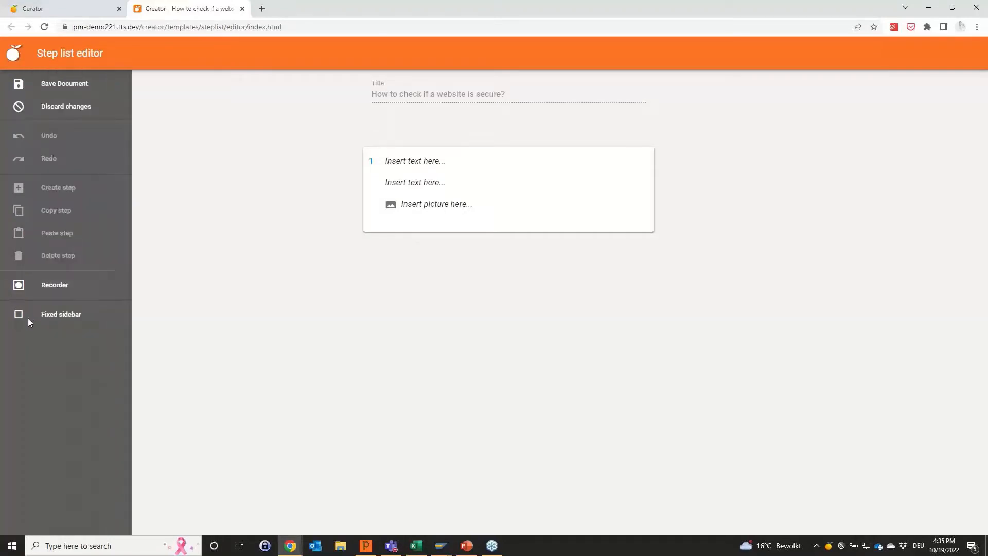
{"action": "left_click", "coordinate": [18, 316]}
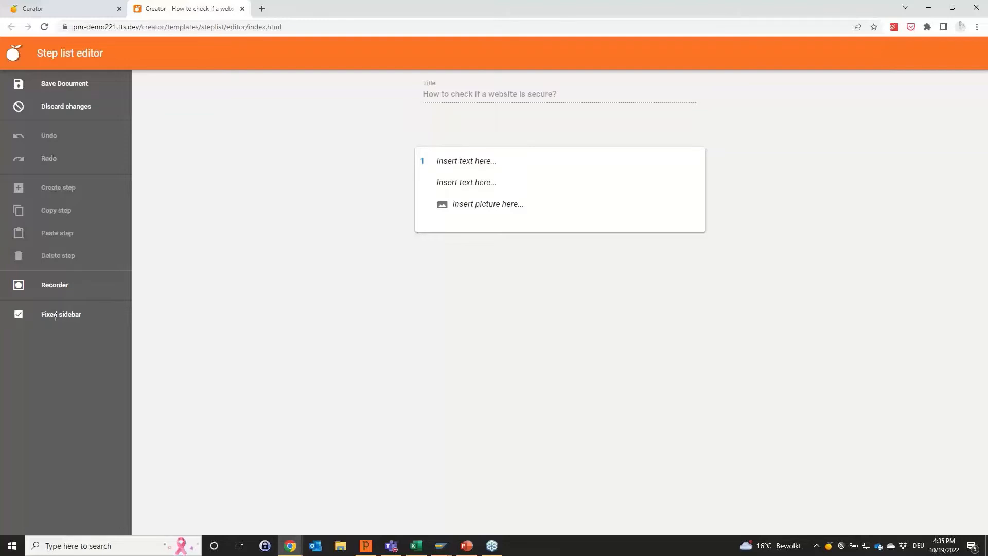
Open the recorder and place the PayPal website side by side with the step list editor, keeping the recorder off the web page.
{"action": "left_click", "coordinate": [50, 291]}
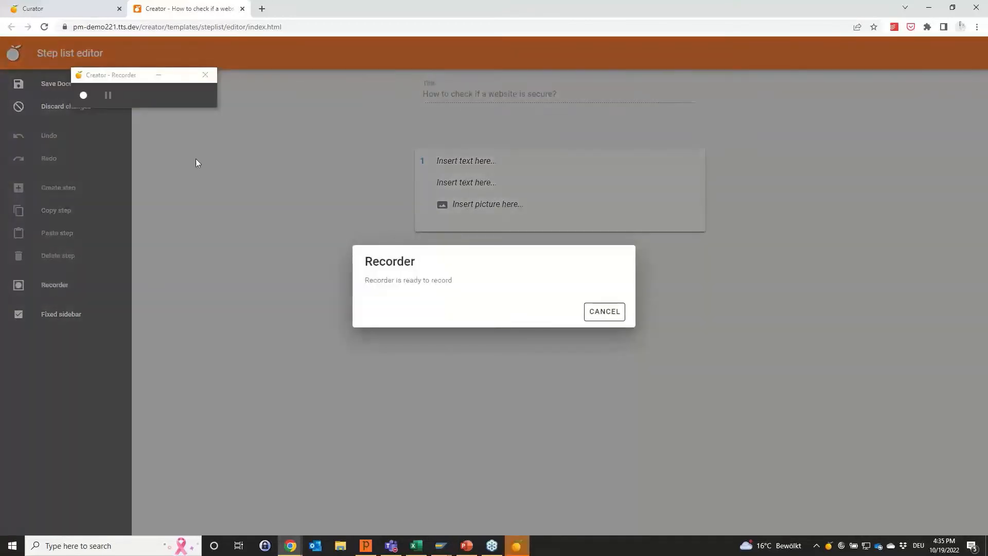
{"action": "left_click_drag", "start_coordinate": [119, 78], "coordinate": [195, 99]}
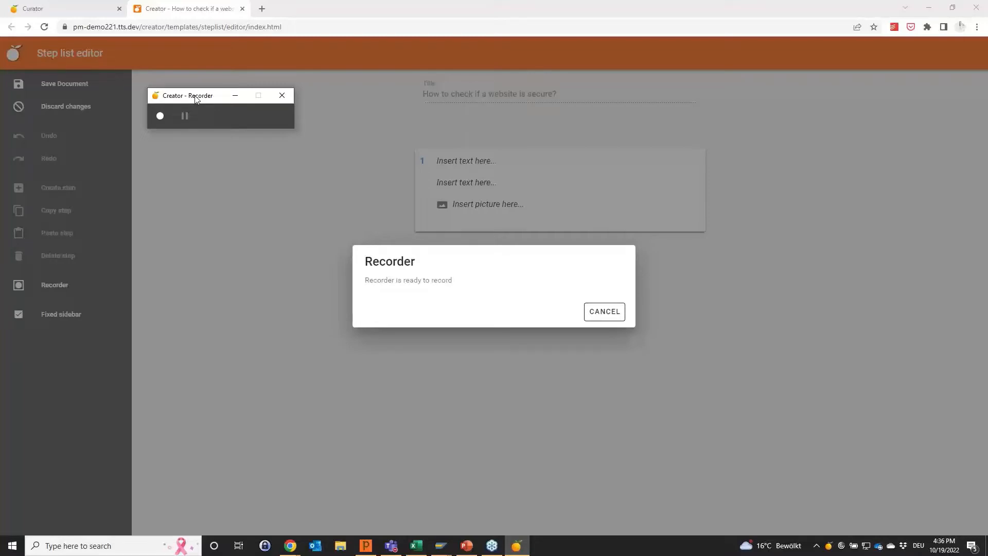
{"action": "left_click", "coordinate": [676, 7]}
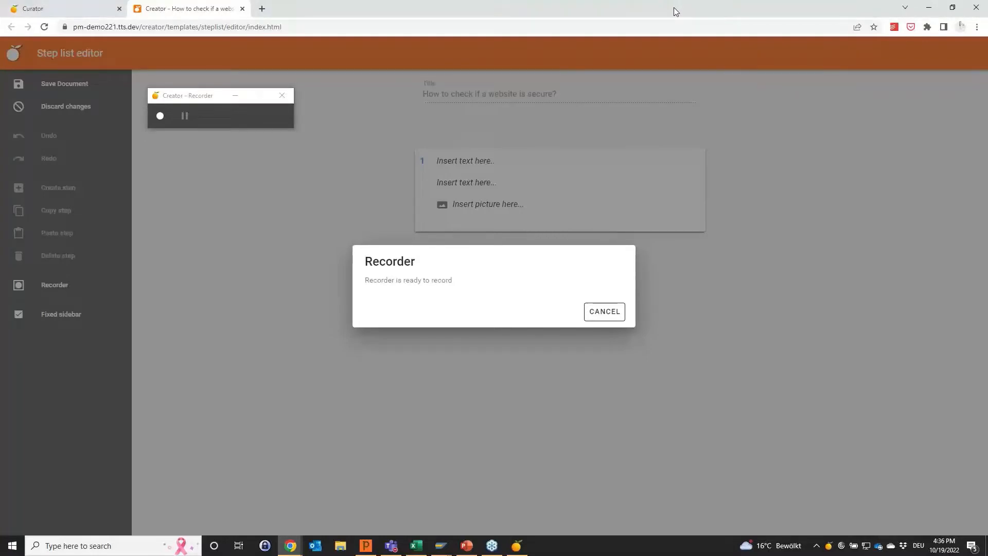
{"action": "key", "text": "super+Right"}
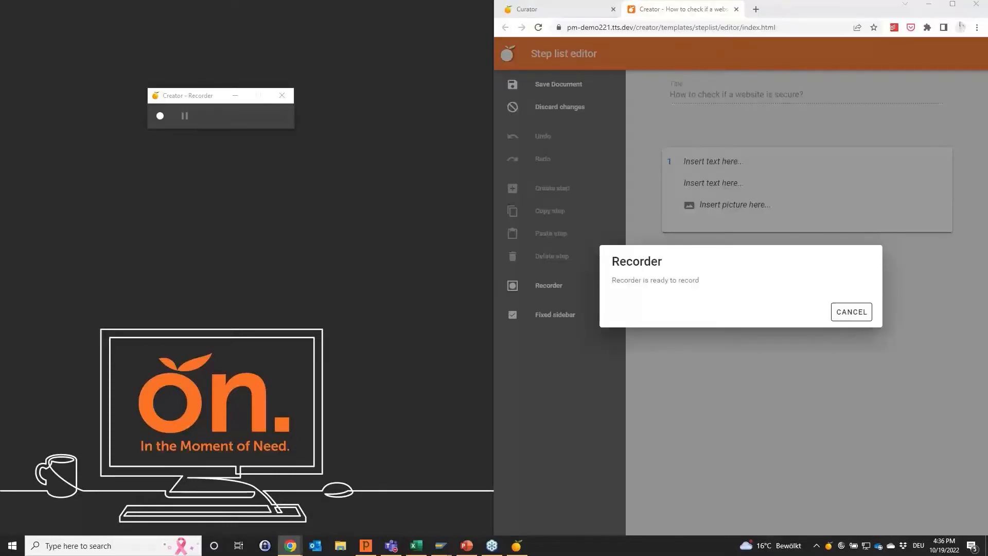
{"action": "left_click_drag", "start_coordinate": [987, 102], "coordinate": [365, 83]}
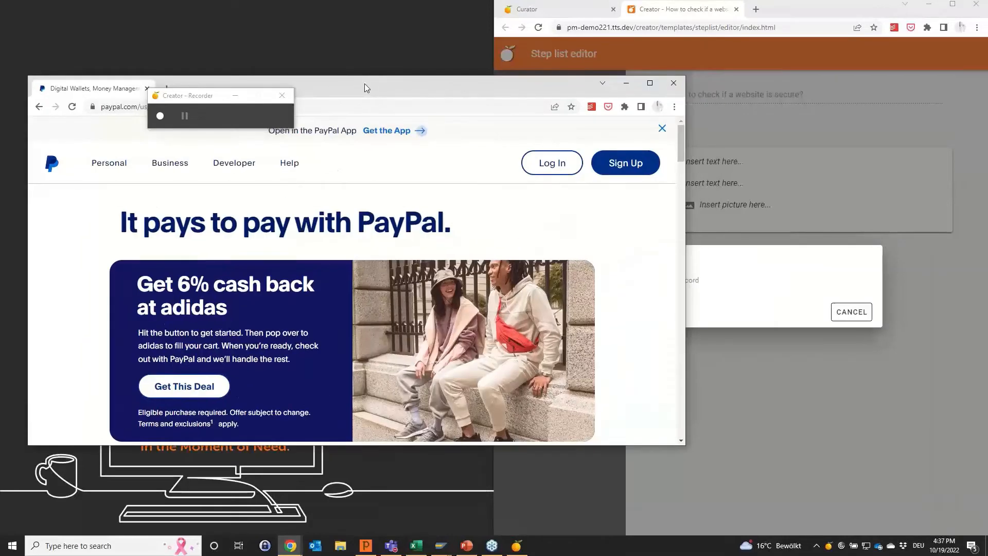
{"action": "key", "text": "super+Left"}
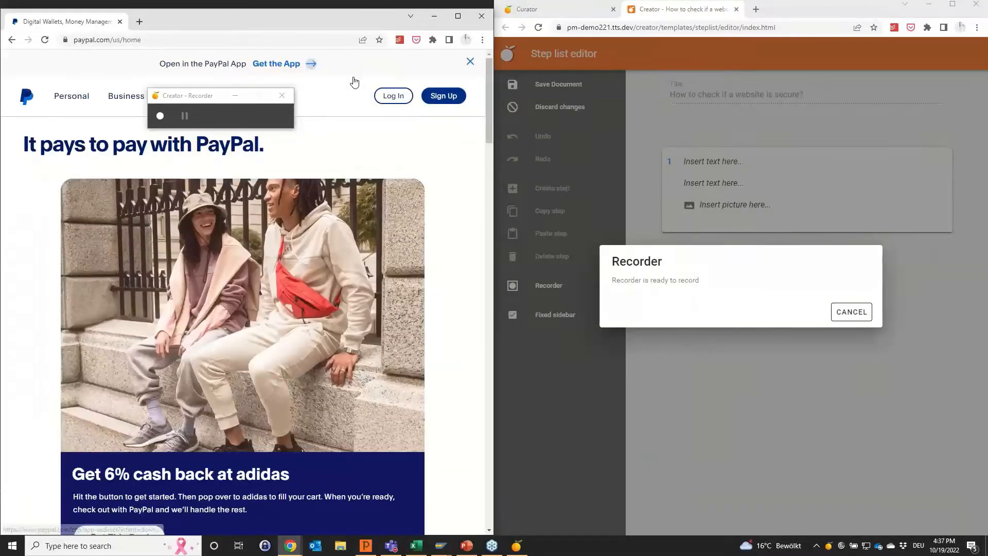
{"action": "left_click_drag", "start_coordinate": [202, 99], "coordinate": [679, 145]}
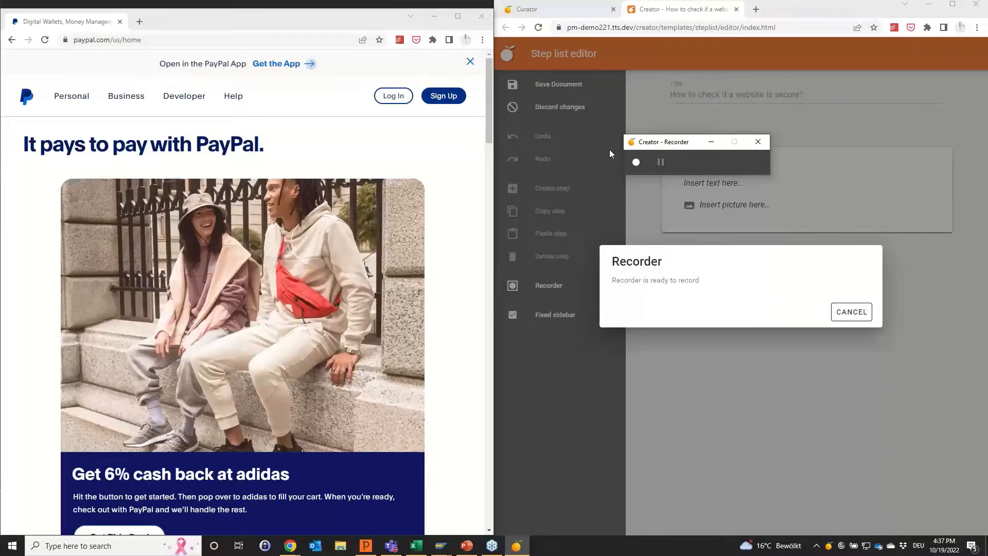
Record opening paypal.com's site information, the secure connection details, the valid certificate and its expiry date, and stop the recording.
{"action": "left_click", "coordinate": [637, 162]}
{"action": "left_click", "coordinate": [66, 46]}
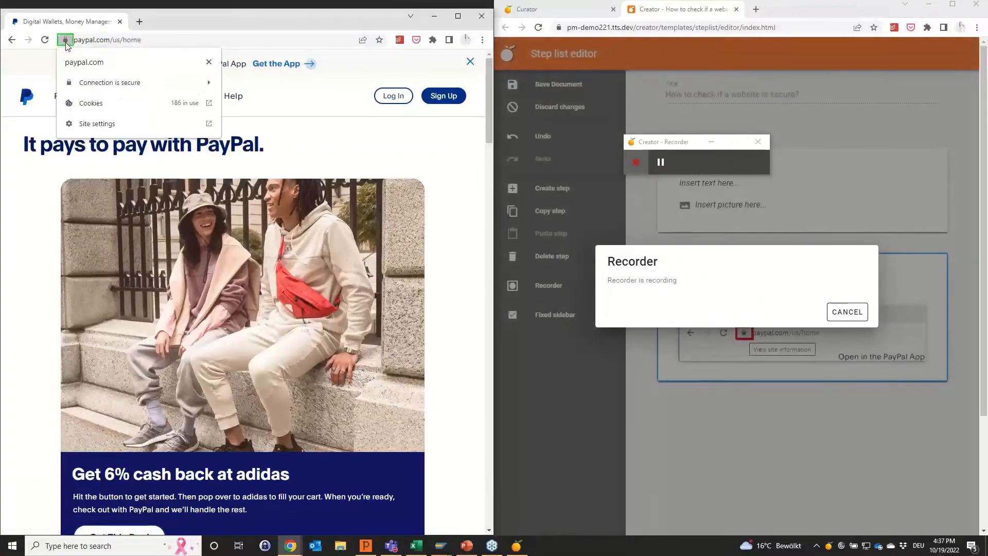
{"action": "left_click", "coordinate": [128, 88]}
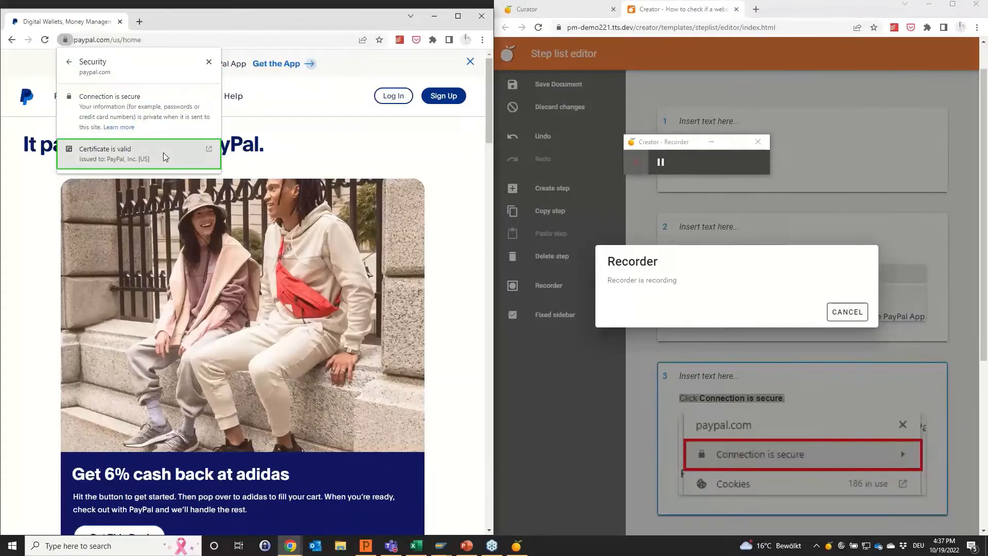
{"action": "left_click", "coordinate": [162, 152]}
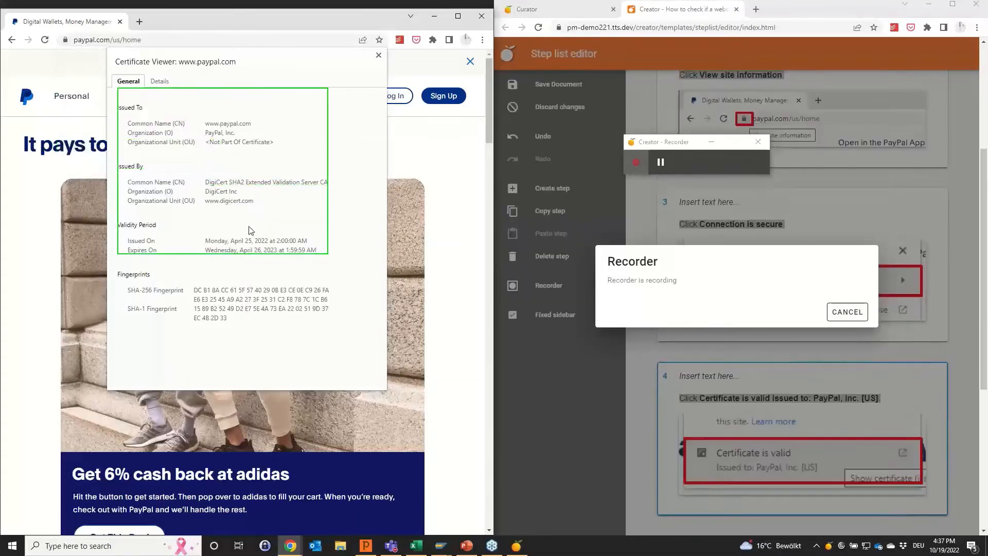
{"action": "left_click", "coordinate": [246, 252]}
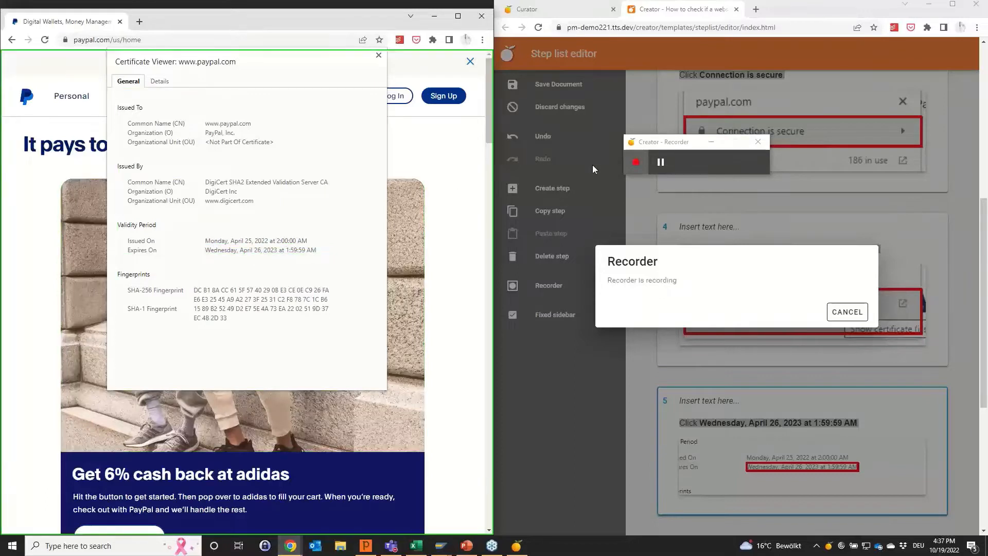
{"action": "left_click", "coordinate": [634, 164]}
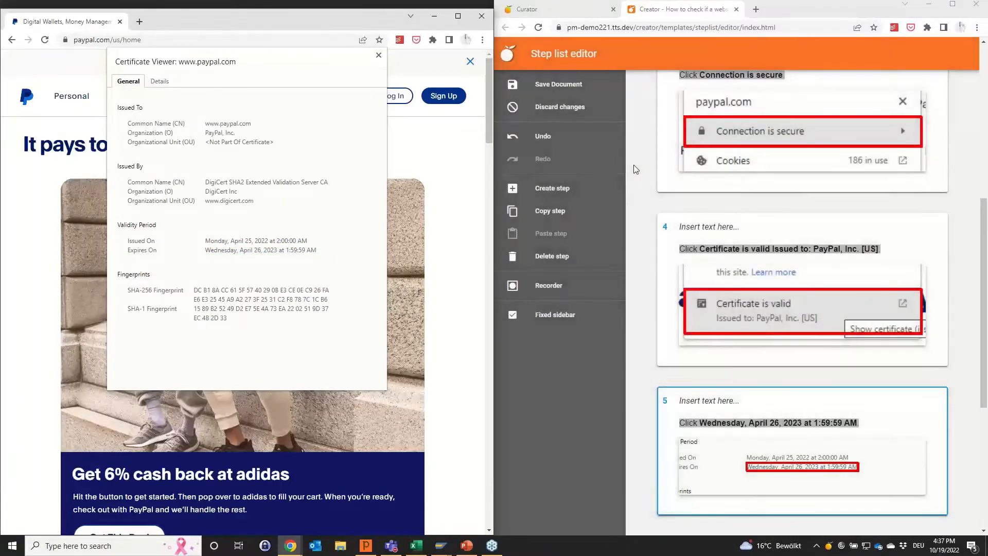
Maximize the step list editor, review the recorded steps from the beginning and save the document.
{"action": "left_click", "coordinate": [666, 10]}
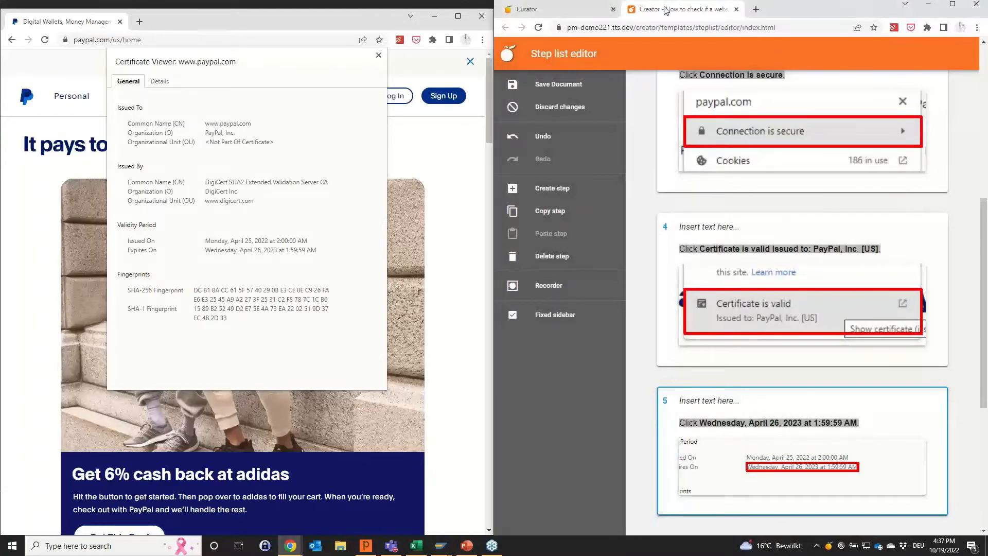
{"action": "left_click", "coordinate": [952, 4]}
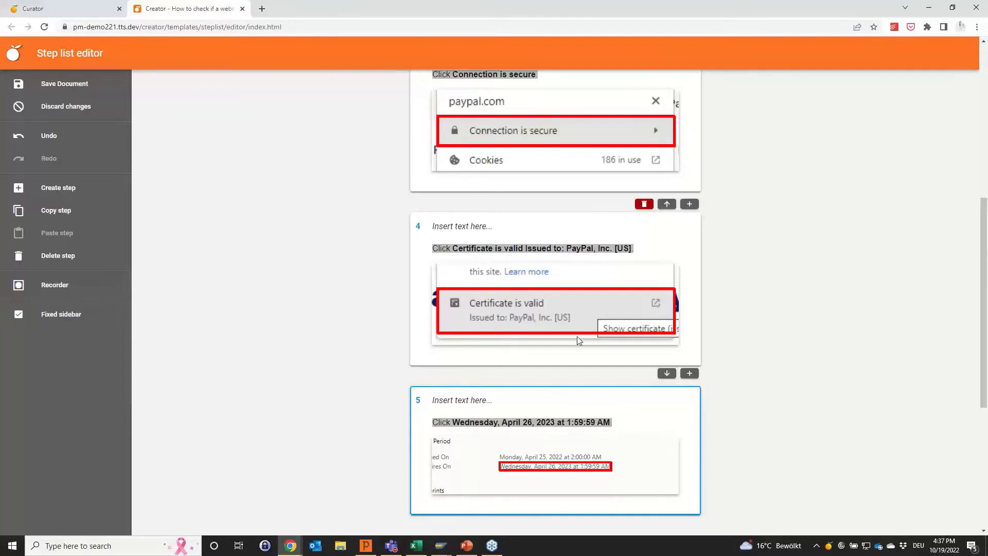
{"action": "scroll", "coordinate": [577, 339], "scroll_direction": "up", "scroll_amount": 7}
{"action": "scroll", "coordinate": [579, 340], "scroll_direction": "up", "scroll_amount": 4}
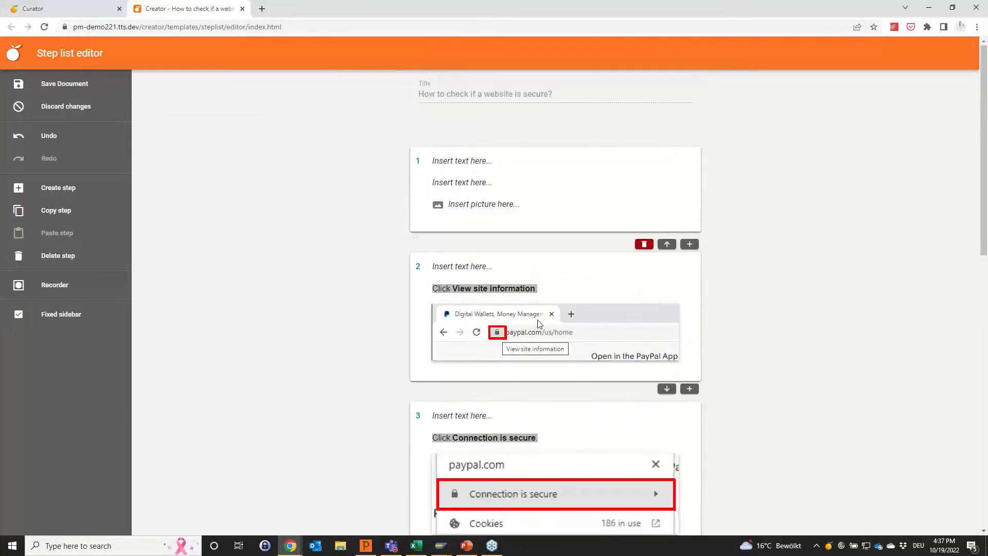
{"action": "left_click", "coordinate": [84, 86]}
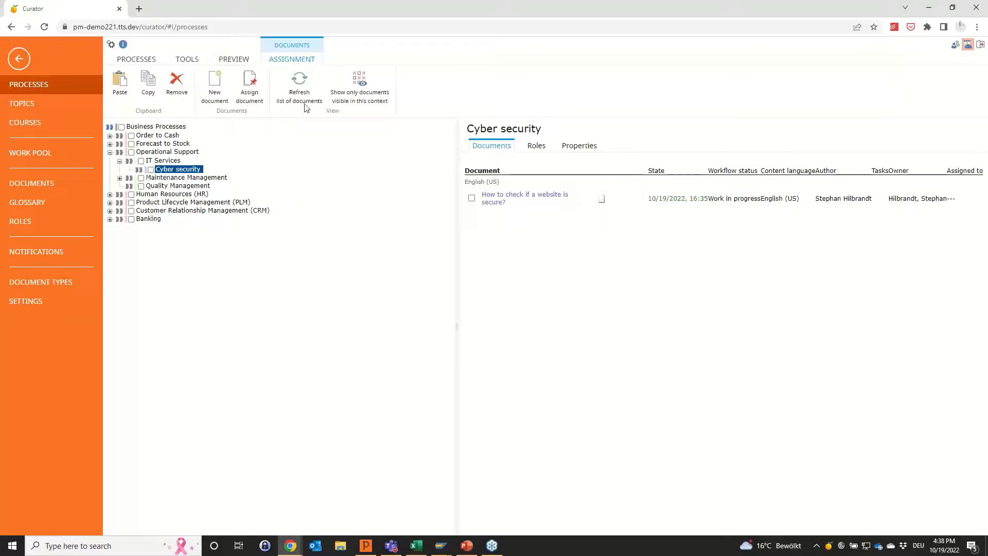
{"action": "key", "text": "alt+Tab"}
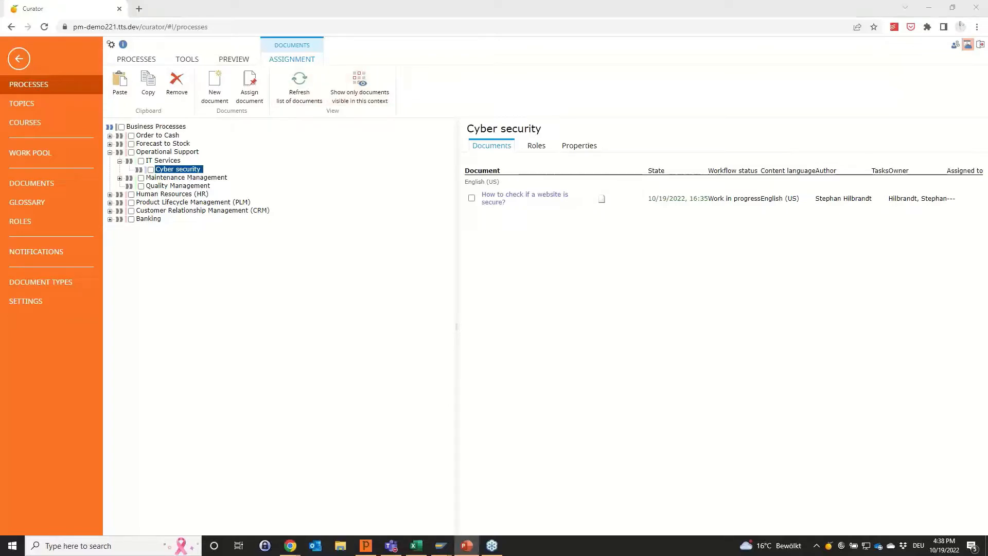
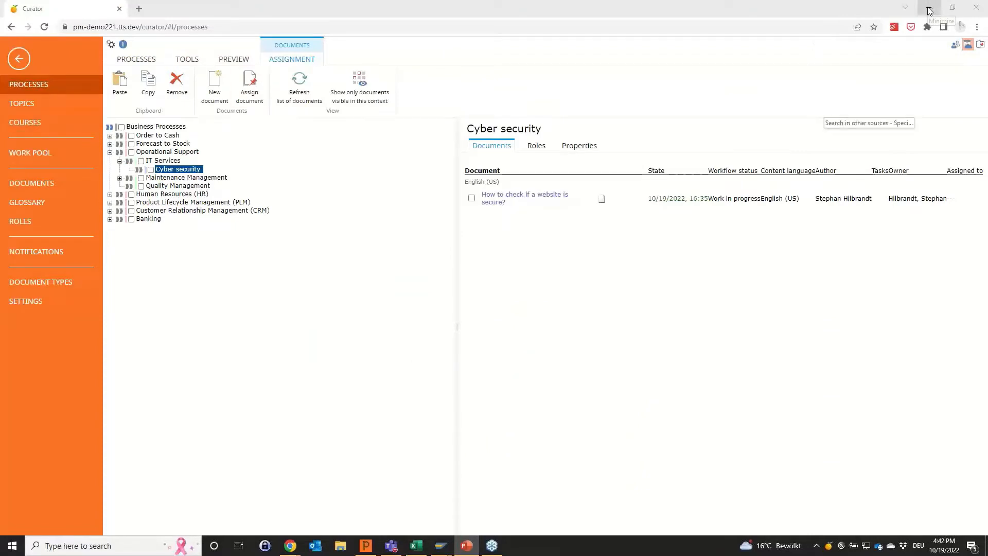
Clear the desktop by minimizing Curator and closing the PayPal window, and create a new step list document through QuickAccess.
{"action": "left_click", "coordinate": [928, 10]}
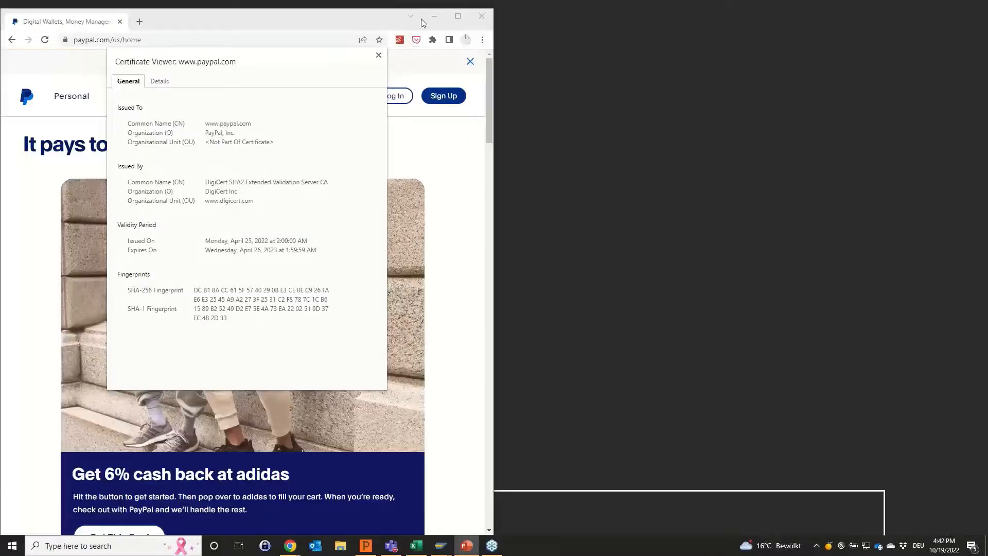
{"action": "left_click", "coordinate": [482, 16]}
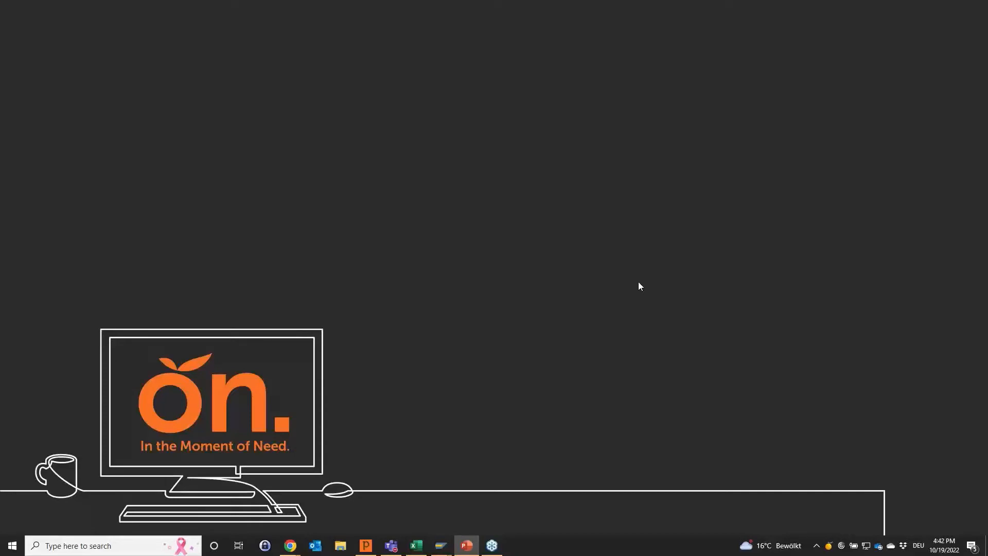
{"action": "left_click", "coordinate": [828, 550]}
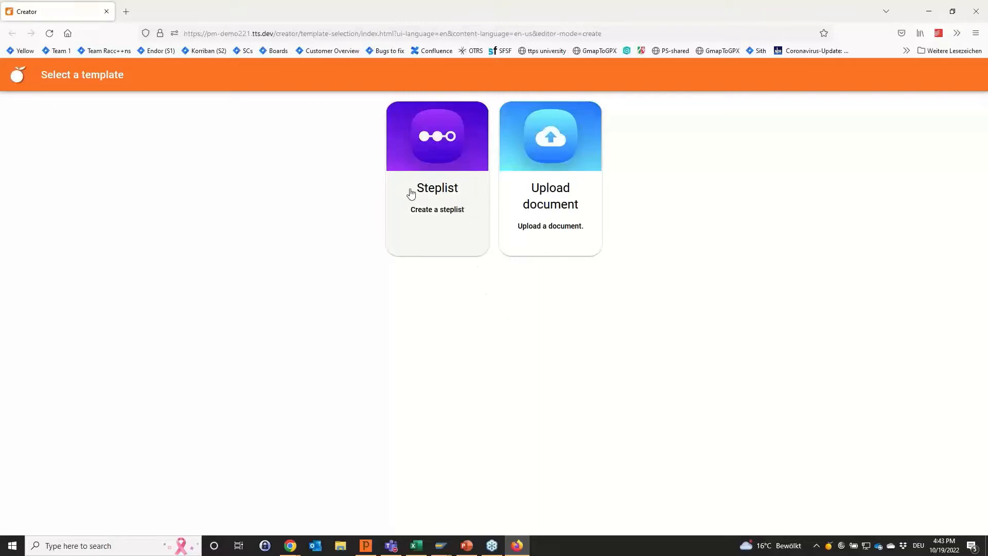
{"action": "left_click", "coordinate": [437, 197]}
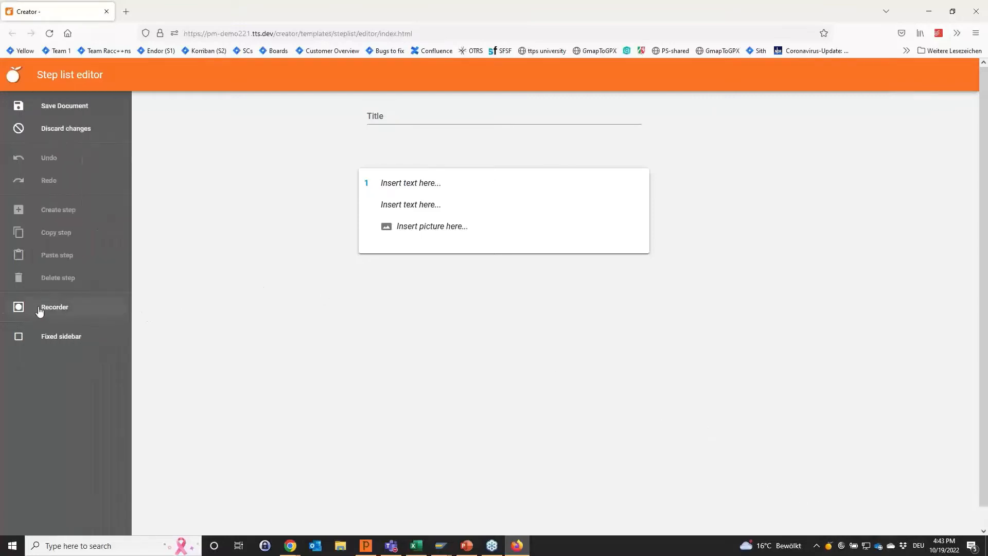
Record from the desktop the path Start, Settings, Update & Security, Windows Security, Firewall & network protection and each network's firewall status, and stop the recording.
{"action": "left_click", "coordinate": [42, 311]}
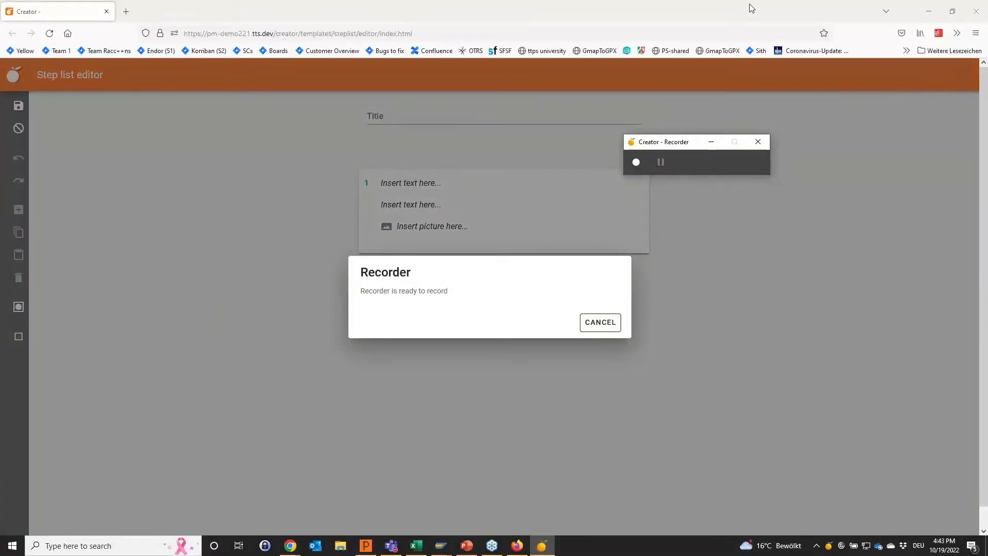
{"action": "left_click", "coordinate": [928, 12]}
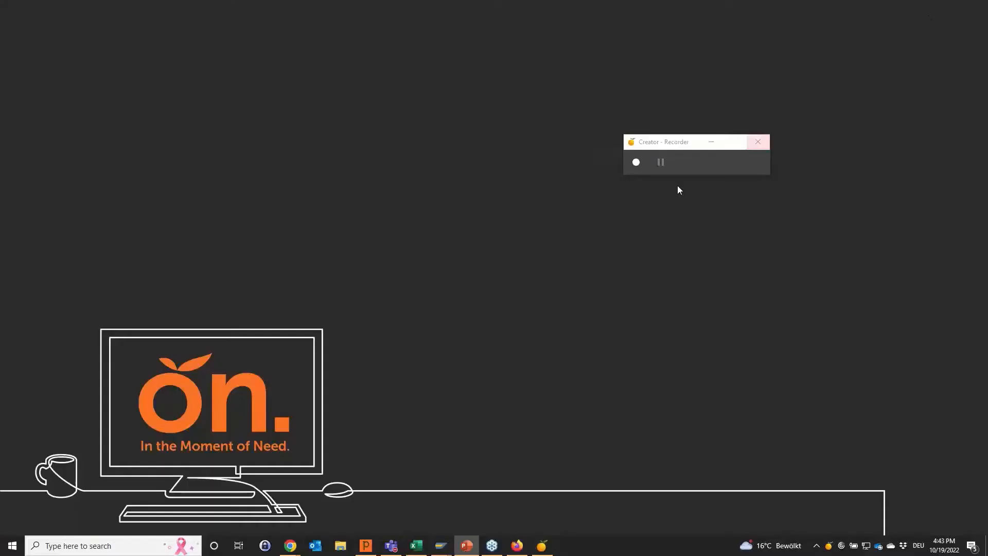
{"action": "left_click", "coordinate": [636, 162]}
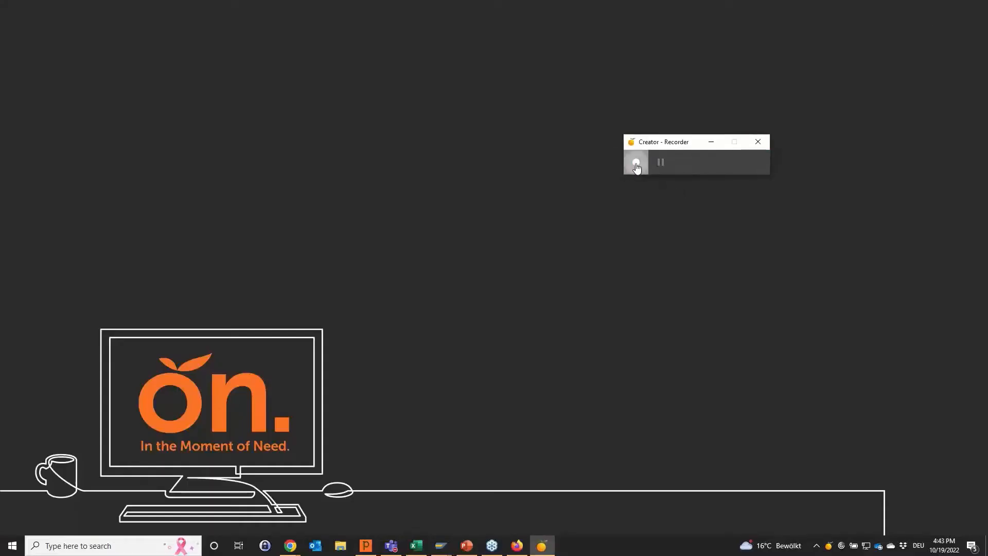
{"action": "left_click", "coordinate": [11, 548]}
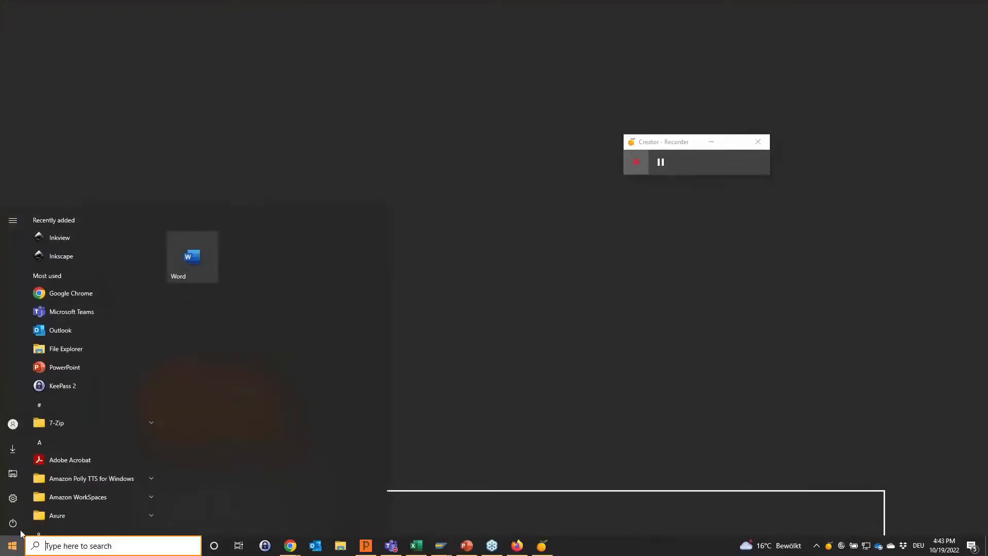
{"action": "mouse_move", "coordinate": [16, 498]}
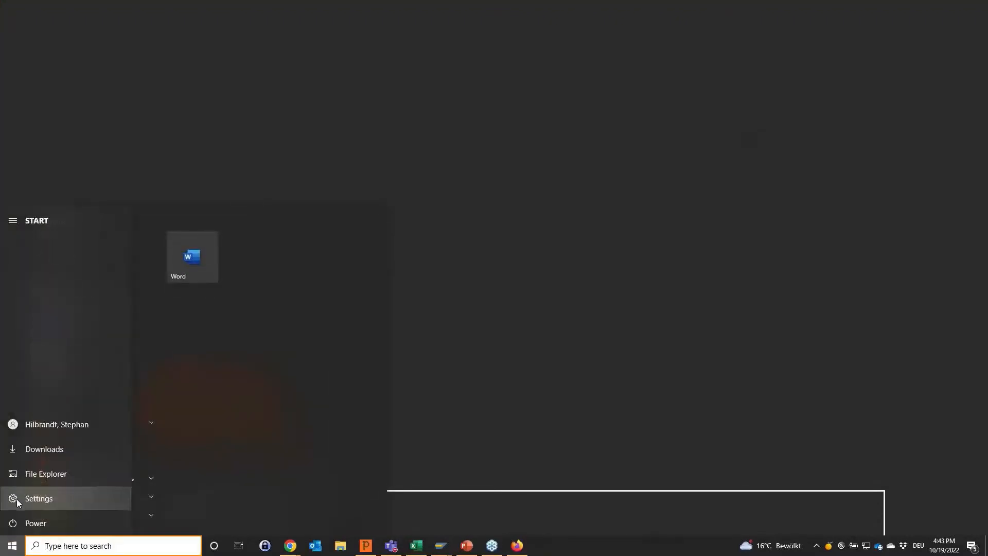
{"action": "left_click", "coordinate": [17, 499]}
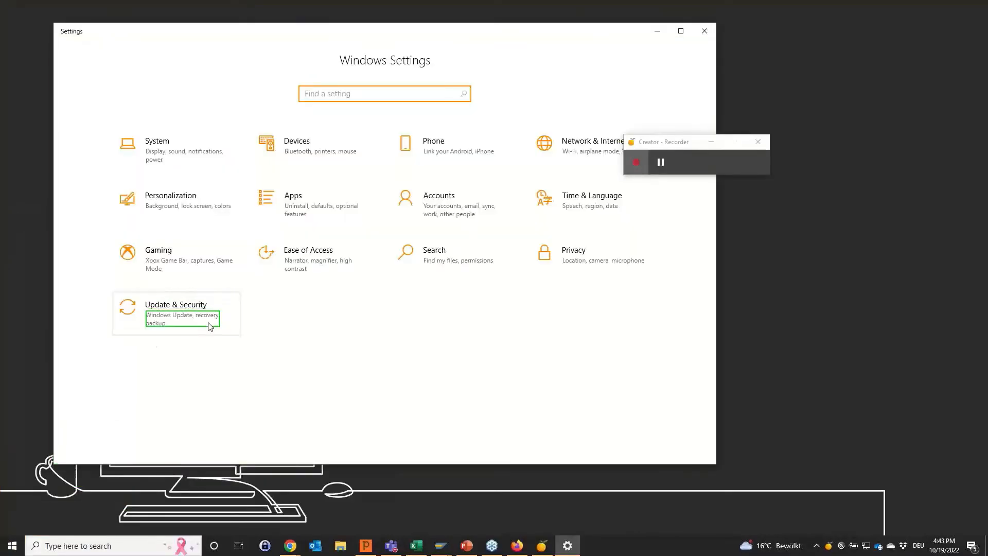
{"action": "left_click", "coordinate": [208, 330]}
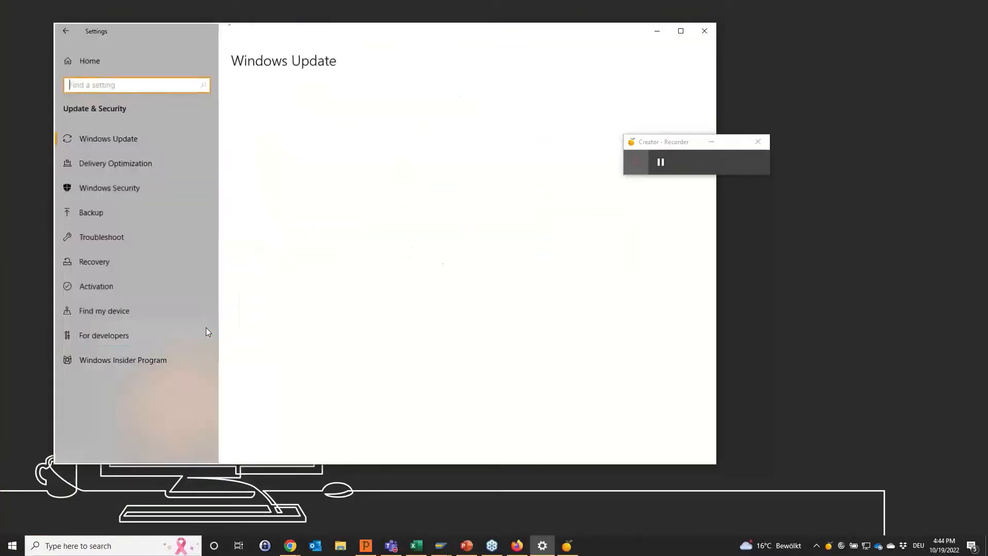
{"action": "left_click", "coordinate": [170, 189]}
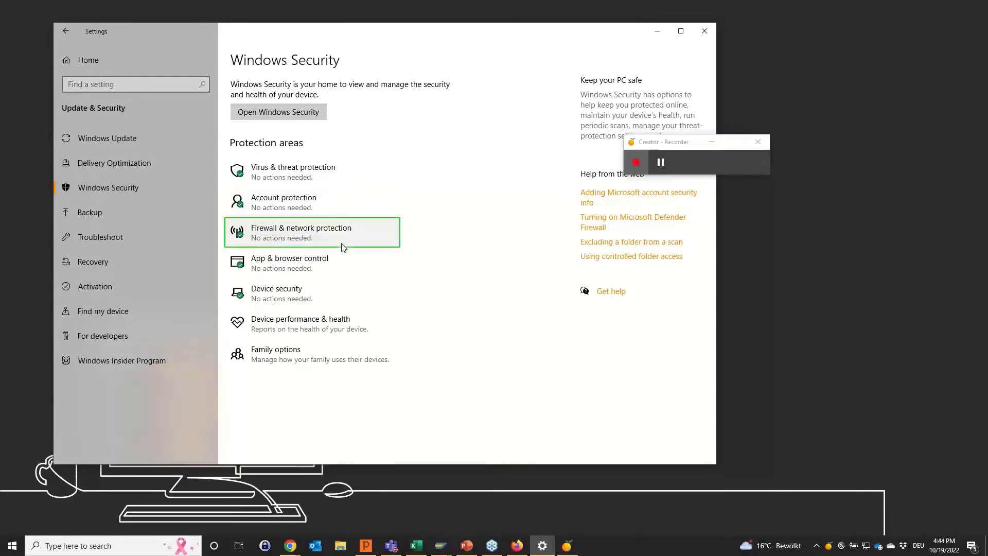
{"action": "left_click", "coordinate": [342, 245]}
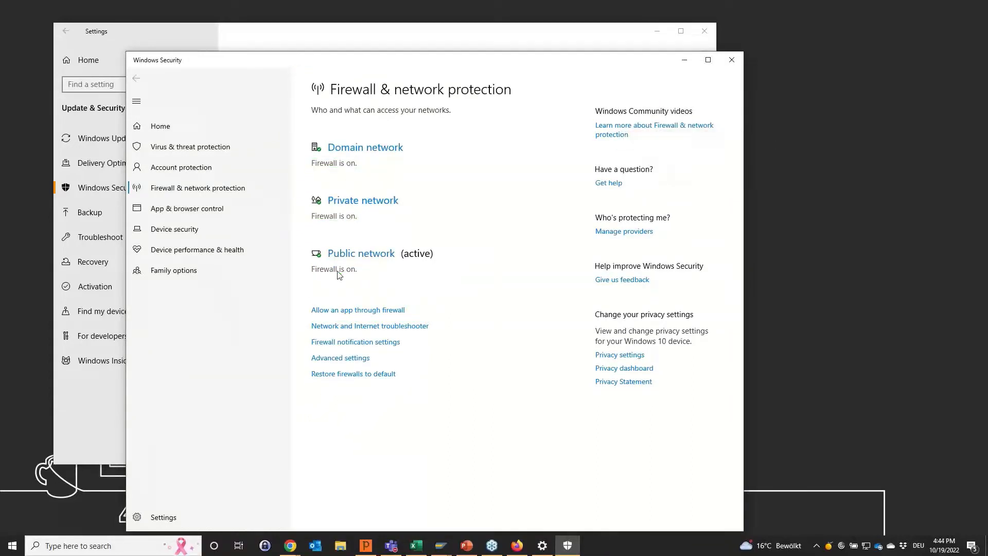
{"action": "left_click", "coordinate": [644, 170]}
Return to the step list editor, review the recorded steps and title the document "How to check the firewall status?".
{"action": "left_click", "coordinate": [518, 545]}
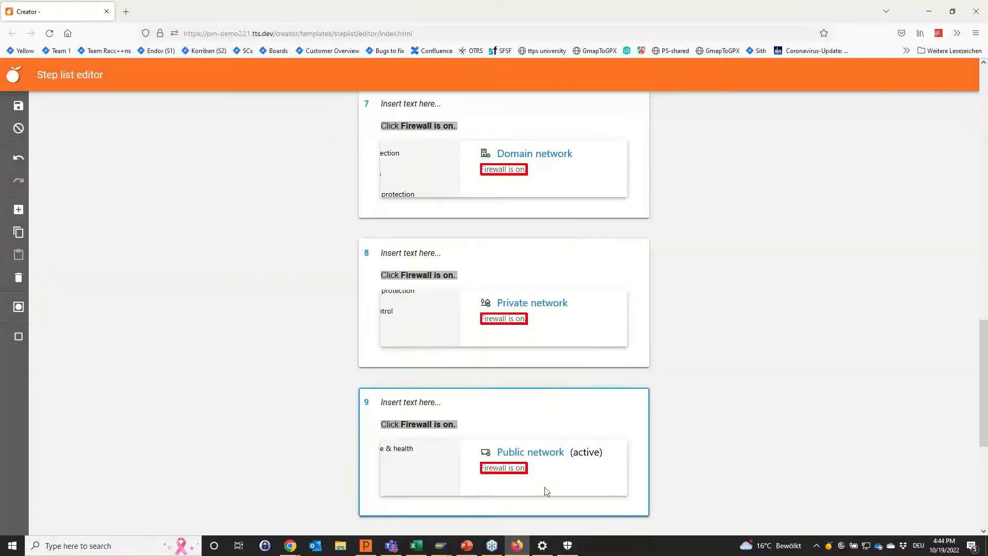
{"action": "scroll", "coordinate": [529, 363], "scroll_direction": "up", "scroll_amount": 9}
{"action": "scroll", "coordinate": [526, 366], "scroll_direction": "up", "scroll_amount": 8}
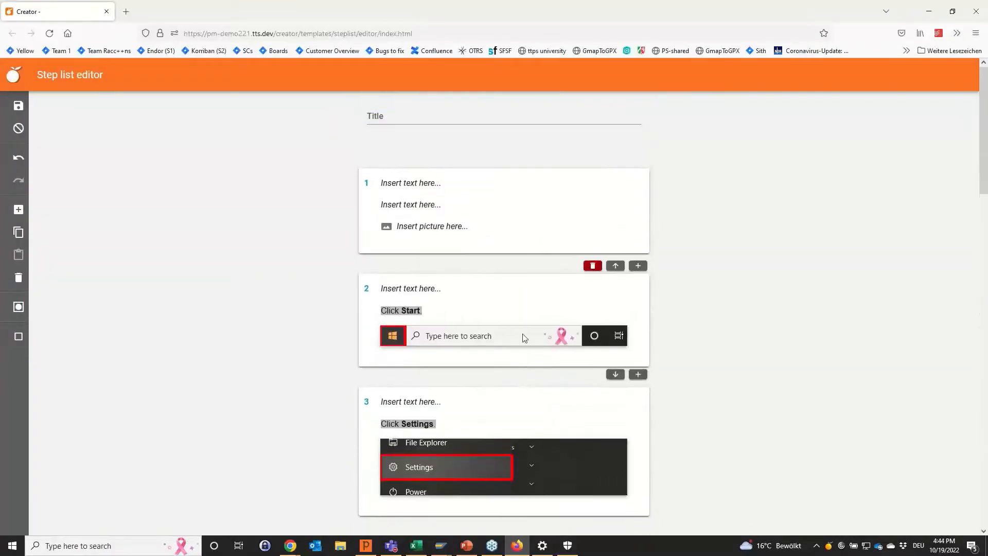
{"action": "left_click", "coordinate": [453, 119]}
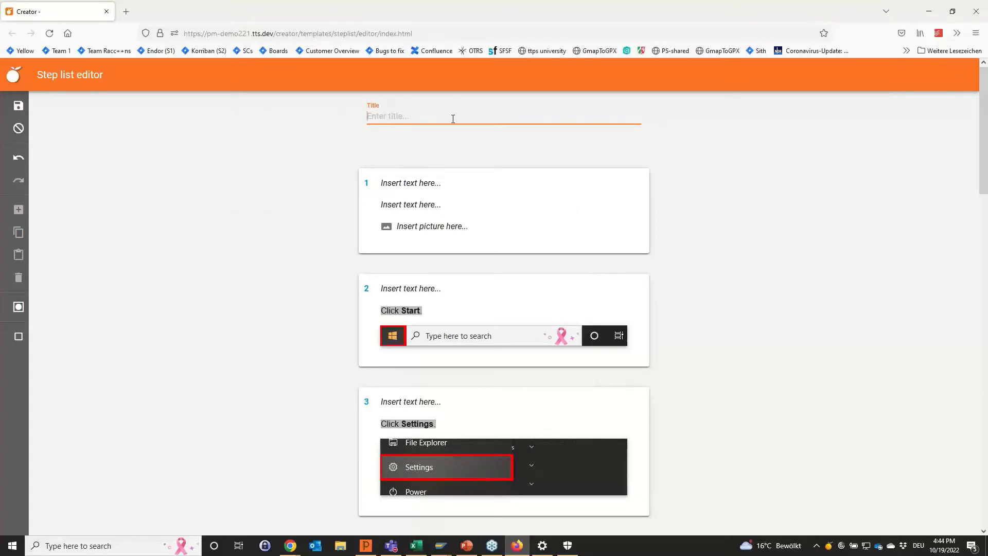
{"action": "type", "text": "How to check the fore"}
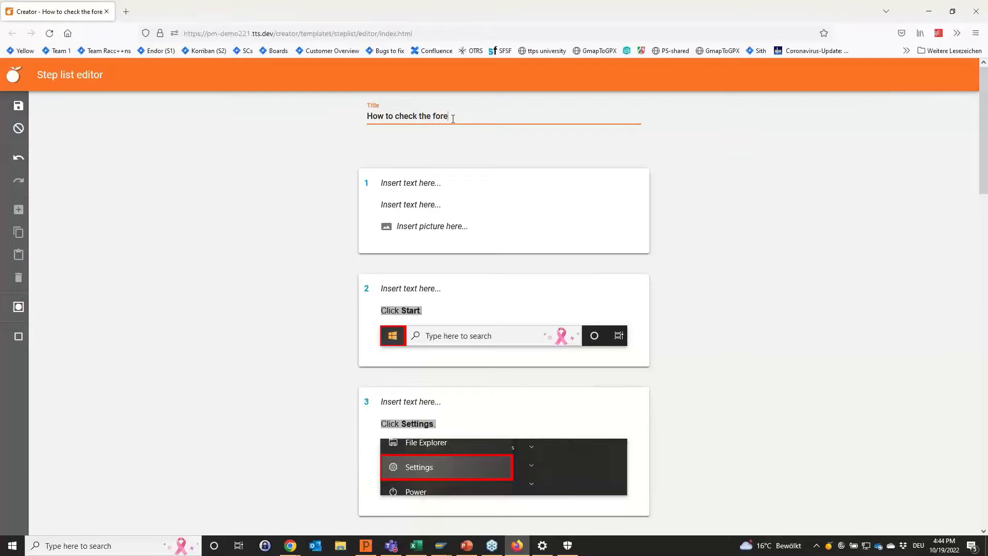
{"action": "type", "text": "wall"}
{"action": "key", "text": "BackSpace"}
{"action": "key", "text": "BackSpace"}
{"action": "key", "text": "BackSpace"}
{"action": "key", "text": "BackSpace"}
{"action": "key", "text": "BackSpace"}
{"action": "key", "text": "BackSpace"}
{"action": "key", "text": "BackSpace"}
{"action": "type", "text": "irewall status?"}
Save and upload the firewall step list with the default details, and close the Windows Security and Settings windows.
{"action": "left_click", "coordinate": [21, 105]}
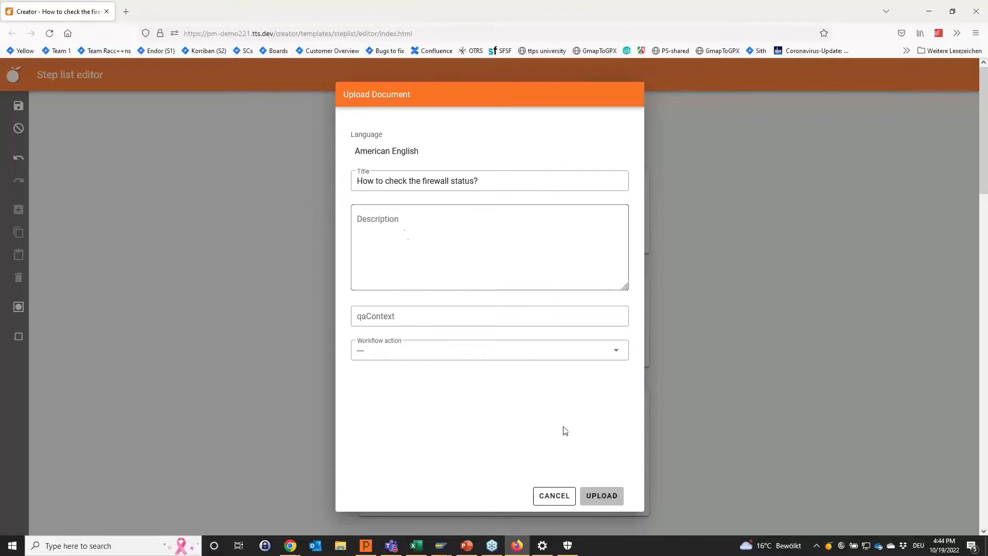
{"action": "left_click", "coordinate": [599, 495]}
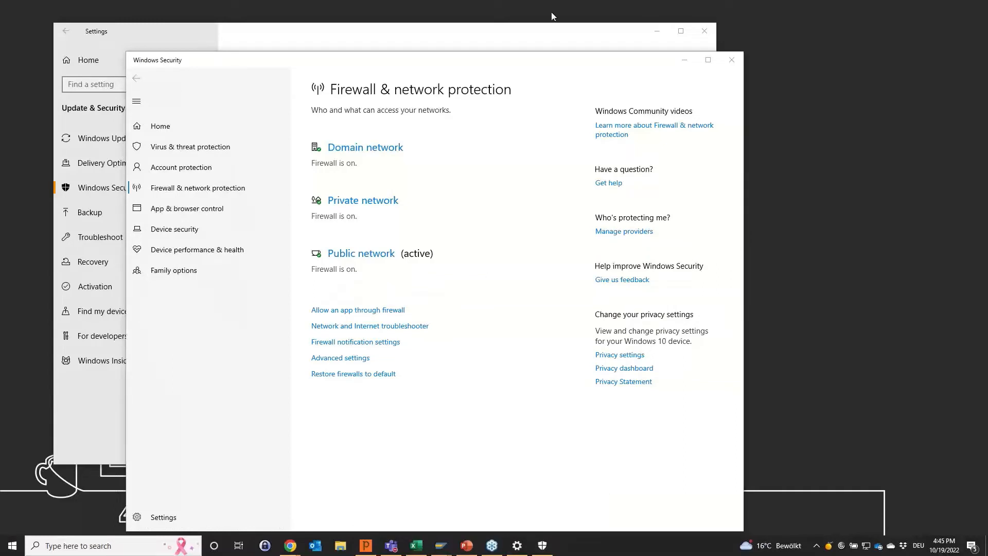
{"action": "left_click", "coordinate": [731, 60]}
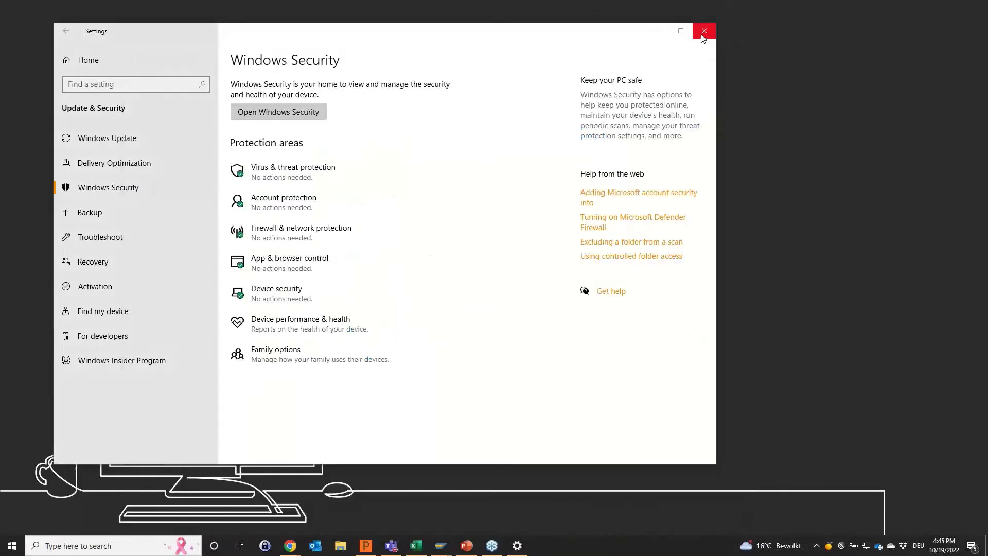
{"action": "left_click", "coordinate": [703, 40]}
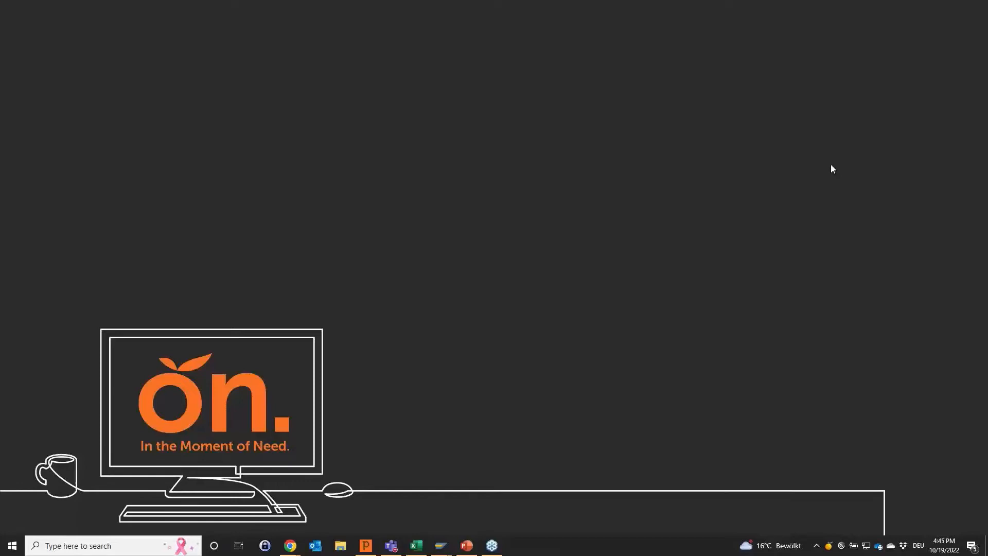
Create another document through QuickAccess with the Upload document template and add the PDF file to it.
{"action": "left_click", "coordinate": [829, 548]}
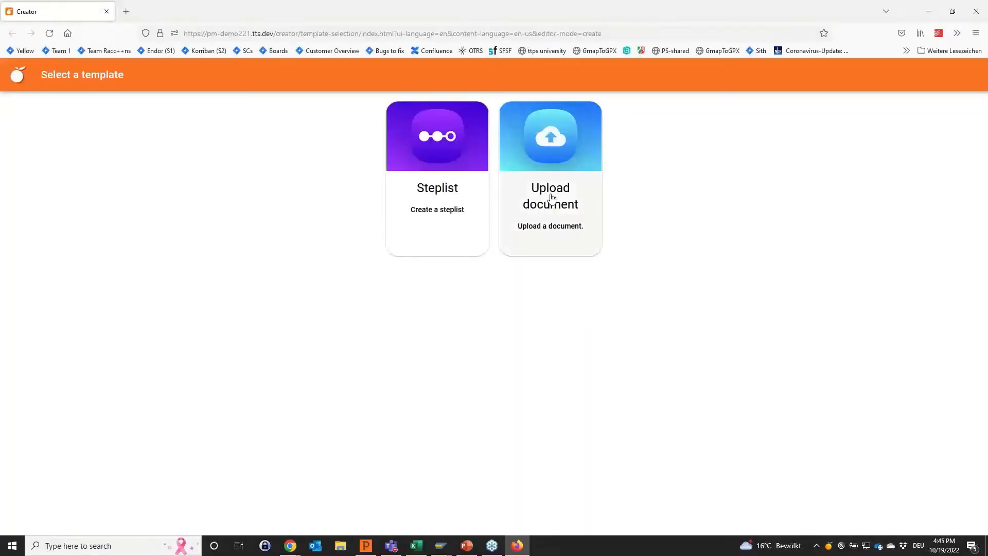
{"action": "left_click", "coordinate": [551, 198]}
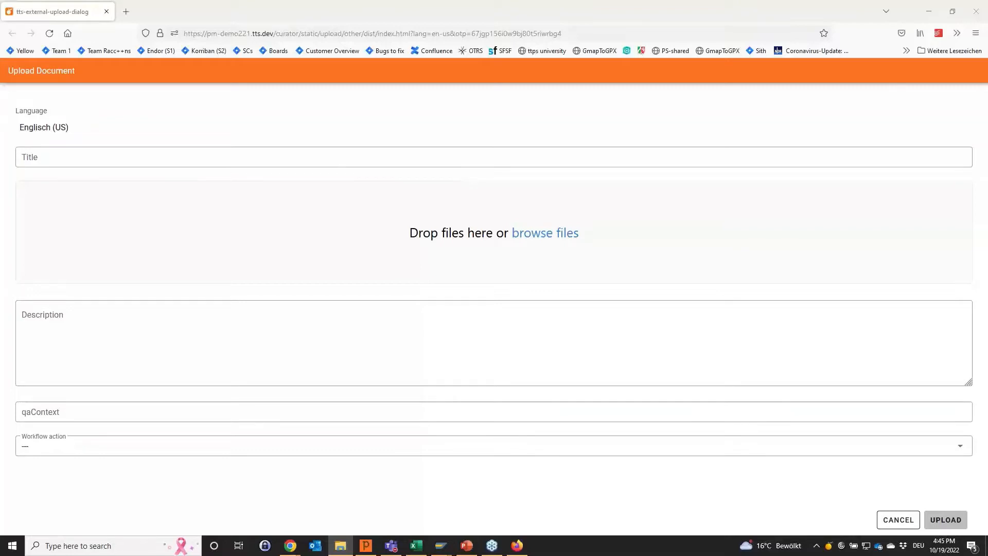
{"action": "left_click_drag", "start_coordinate": [987, 199], "coordinate": [441, 238]}
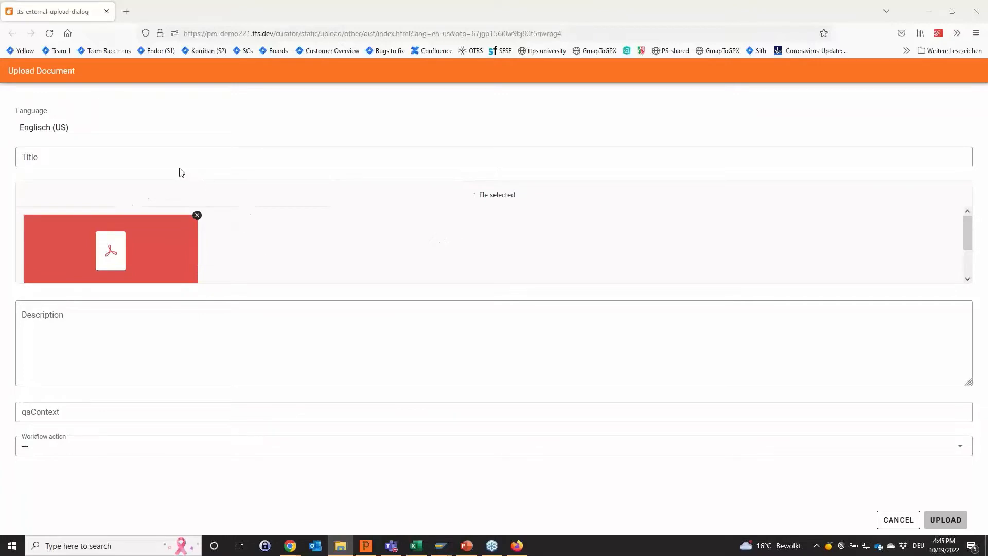
Title the PDF document "Information security guideline" and upload it.
{"action": "left_click", "coordinate": [89, 152]}
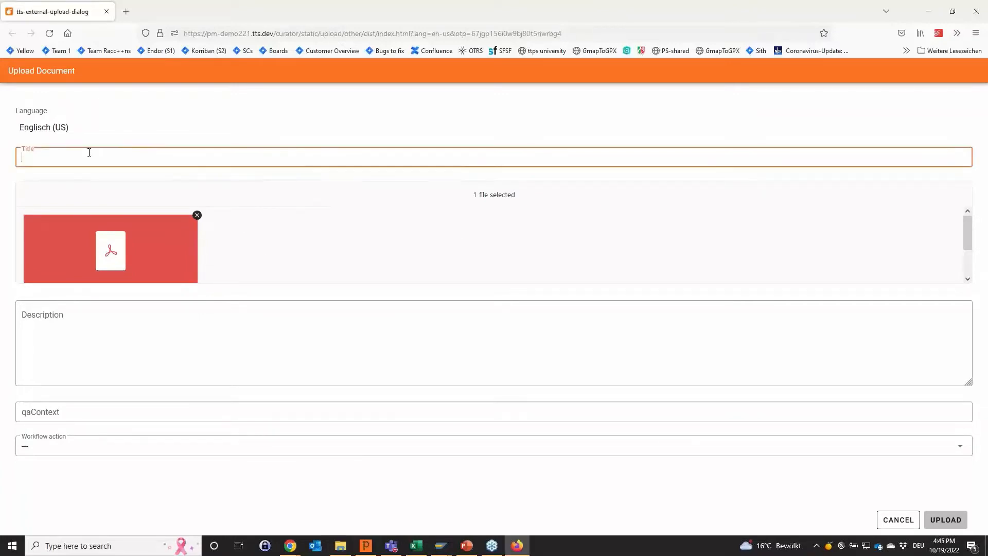
{"action": "type", "text": "Information secuz"}
{"action": "key", "text": "BackSpace"}
{"action": "type", "text": "rity guideline"}
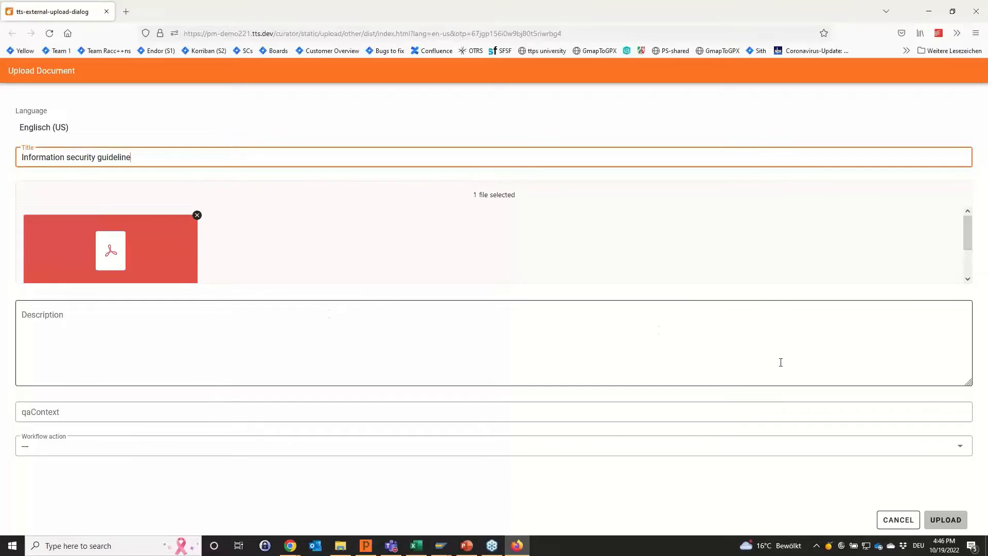
{"action": "left_click", "coordinate": [944, 520]}
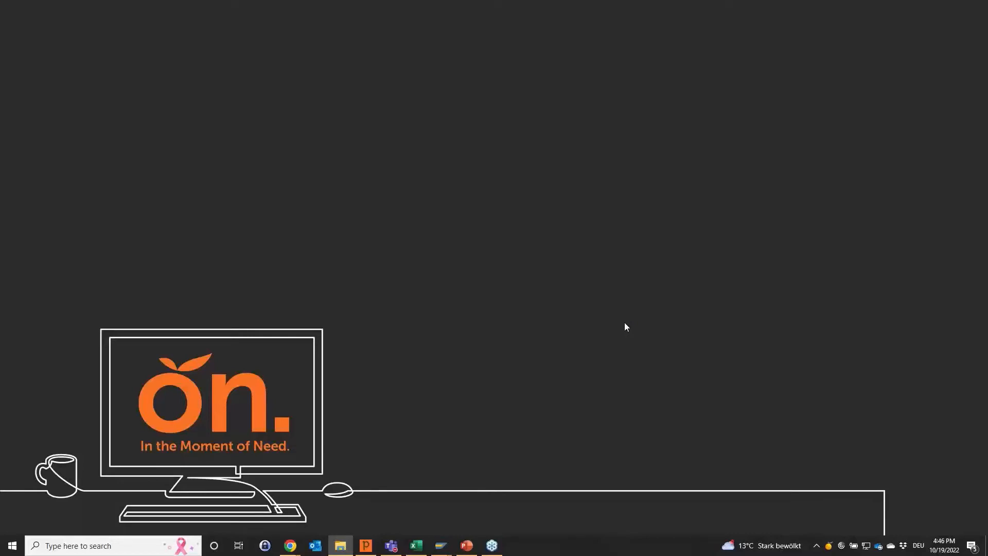
Open the Work Pool through QuickAccess and check the list of own documents for the newly created content.
{"action": "right_click", "coordinate": [828, 548]}
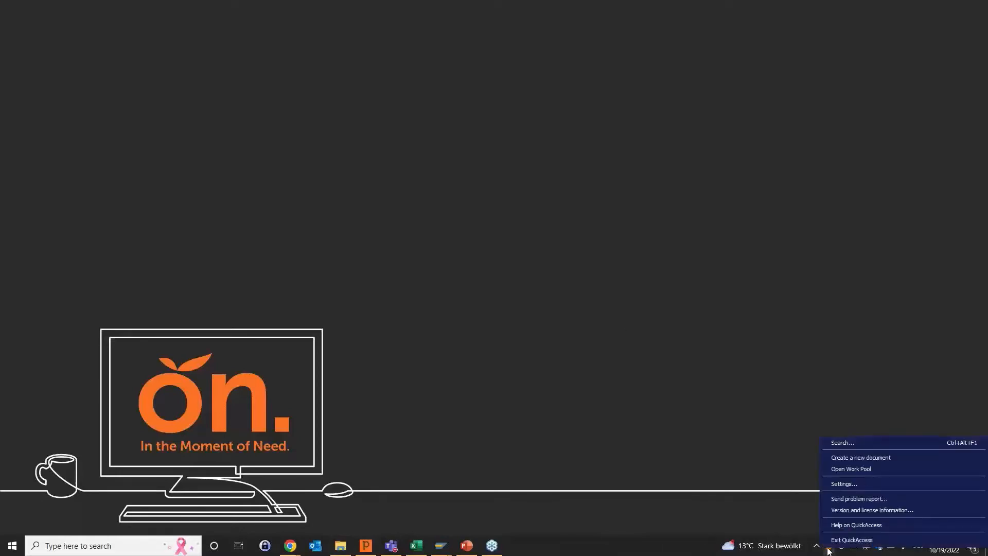
{"action": "left_click", "coordinate": [857, 468]}
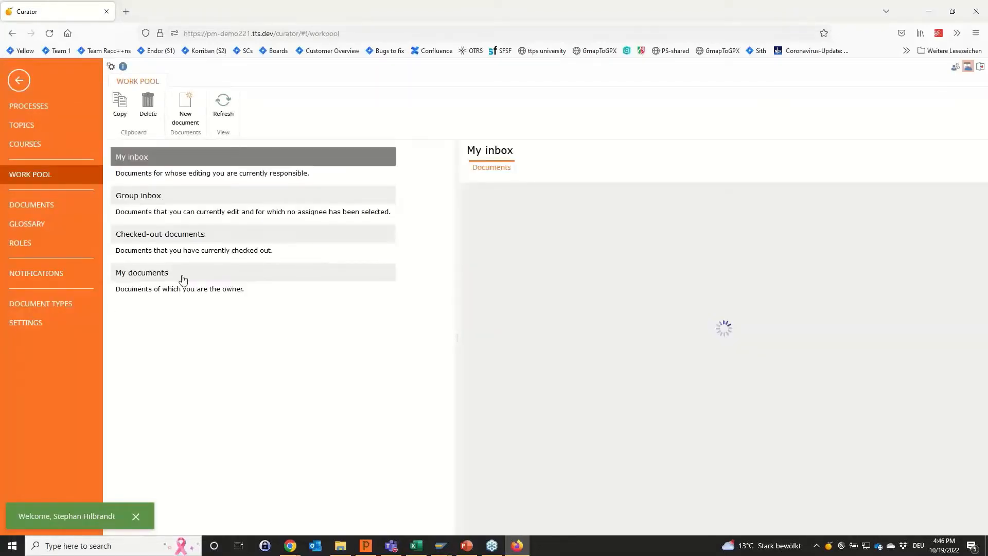
{"action": "left_click", "coordinate": [183, 280]}
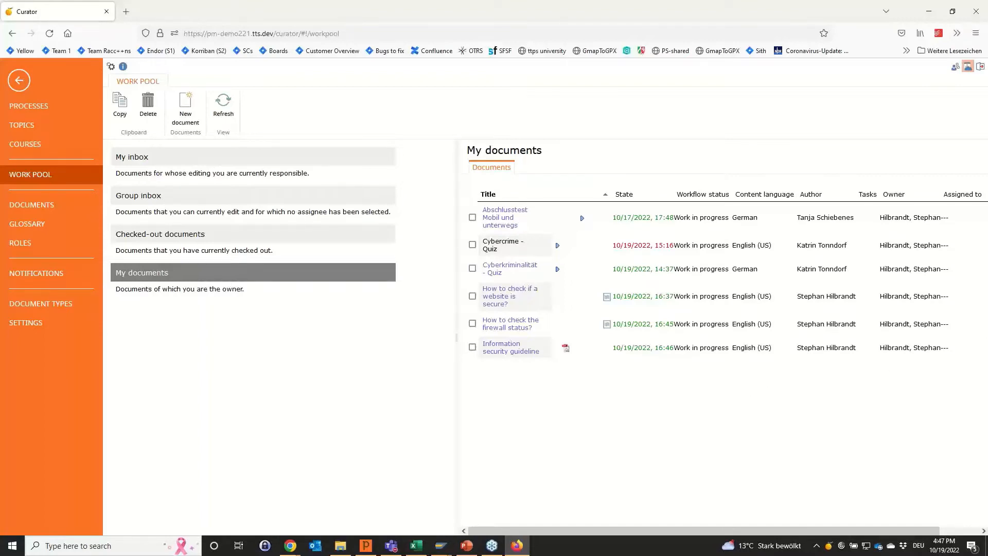
{"action": "key", "text": "alt+Tab"}
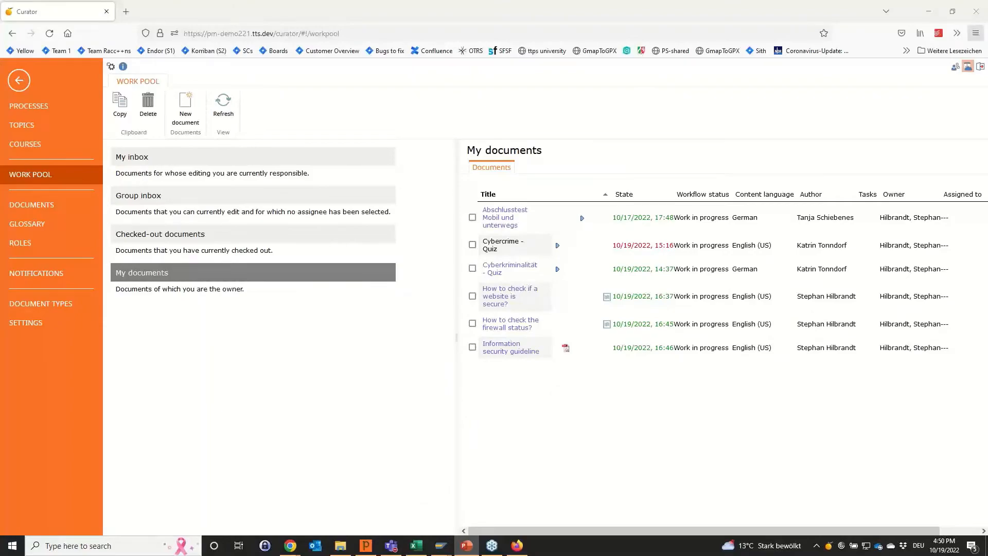
Close the browser window with the Work Pool and open QuickAccess on the desktop.
{"action": "left_click", "coordinate": [929, 12]}
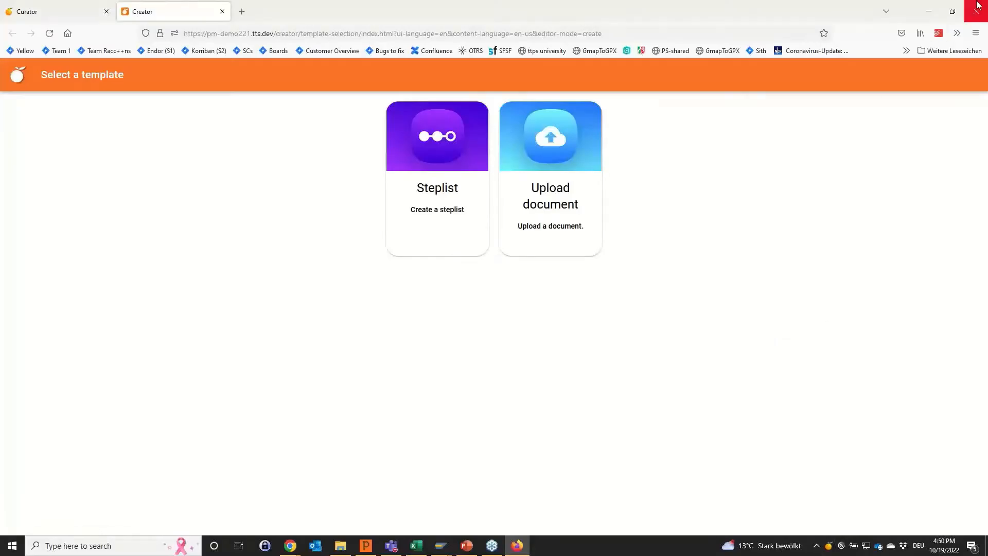
{"action": "left_click", "coordinate": [977, 6]}
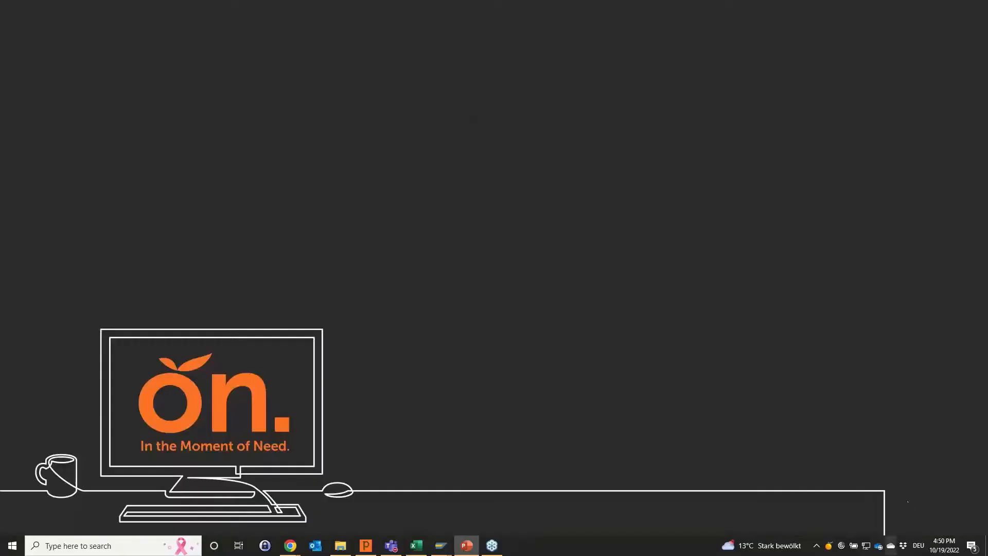
{"action": "left_click", "coordinate": [829, 547]}
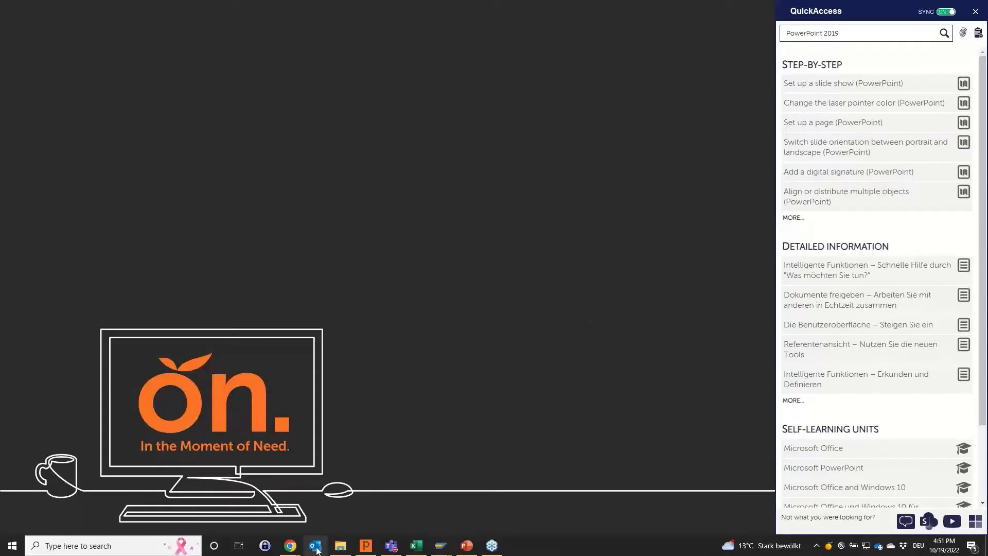
Switch to the Curator window in Chrome, open the Documents section and close QuickAccess.
{"action": "mouse_move", "coordinate": [290, 545]}
{"action": "left_click", "coordinate": [244, 524]}
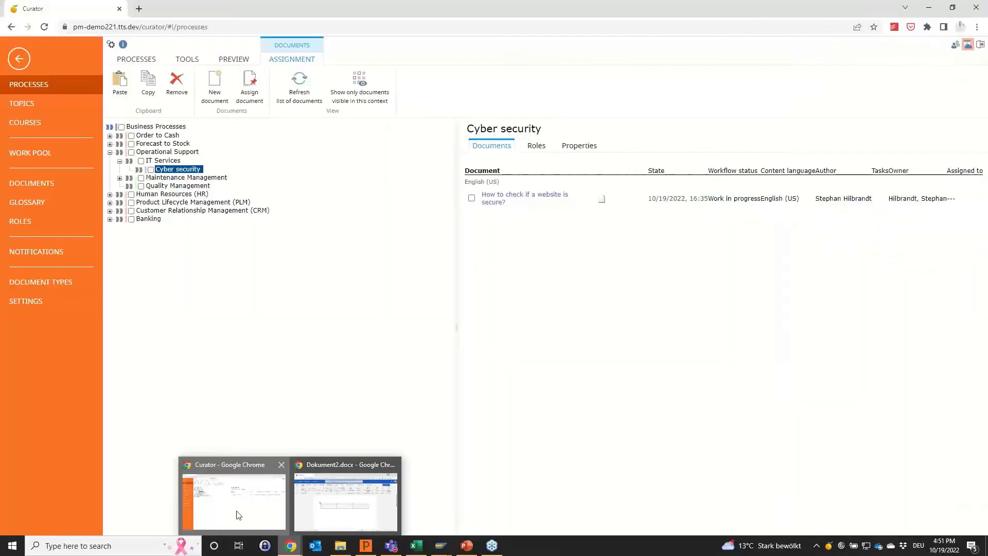
{"action": "left_click", "coordinate": [65, 190]}
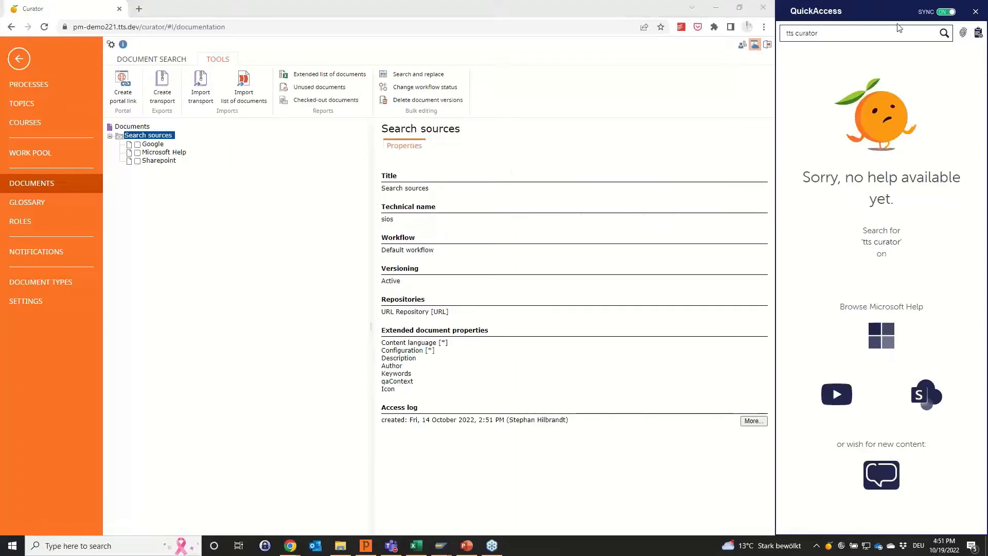
{"action": "left_click", "coordinate": [975, 13]}
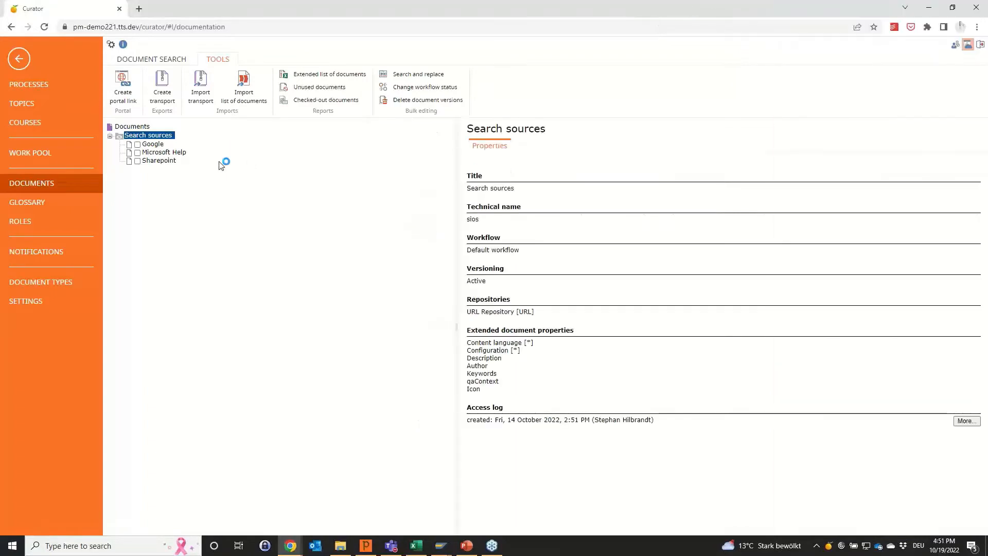
Open the document properties of the Microsoft Help search source for editing.
{"action": "left_click", "coordinate": [165, 153]}
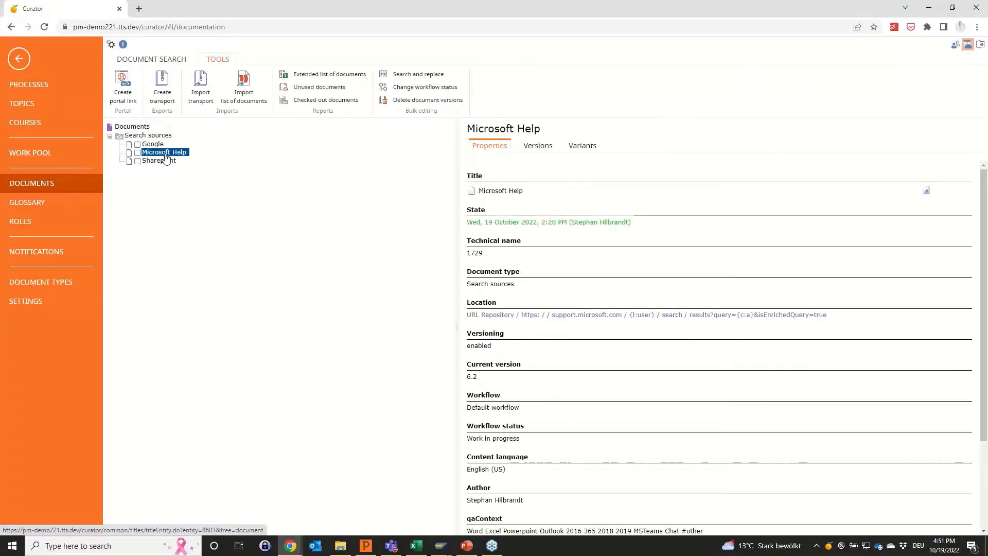
{"action": "left_click", "coordinate": [157, 60]}
{"action": "left_click", "coordinate": [327, 79]}
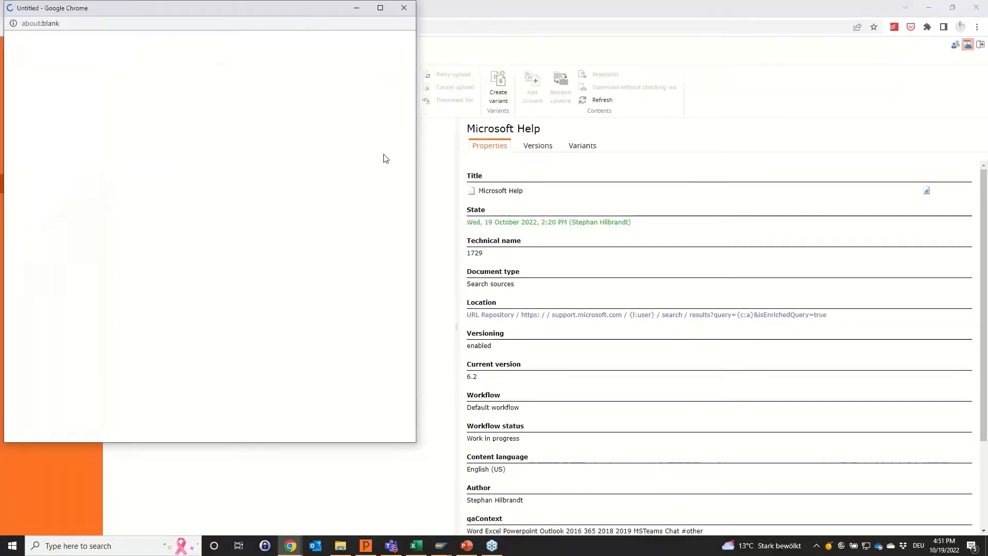
{"action": "left_click_drag", "start_coordinate": [196, 13], "coordinate": [310, 22]}
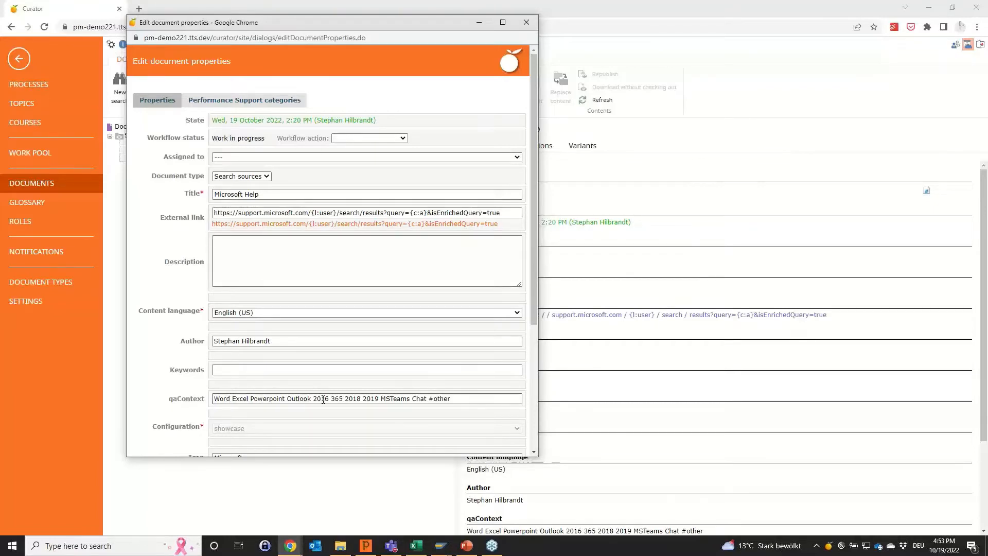
Set the workflow action of the Microsoft Help search source to Release immediately and save its properties.
{"action": "left_click", "coordinate": [369, 139]}
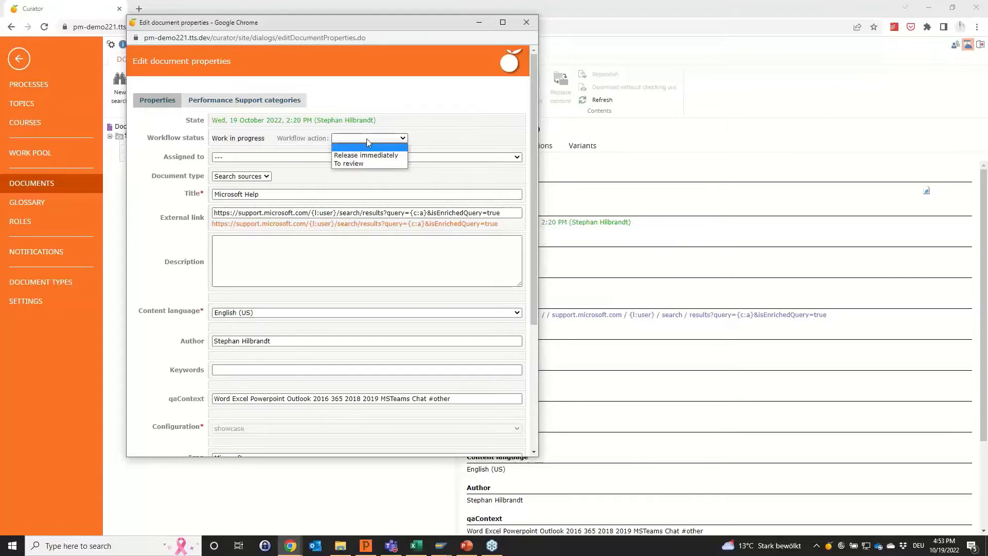
{"action": "left_click", "coordinate": [367, 155]}
{"action": "scroll", "coordinate": [318, 155], "scroll_direction": "down", "scroll_amount": 3}
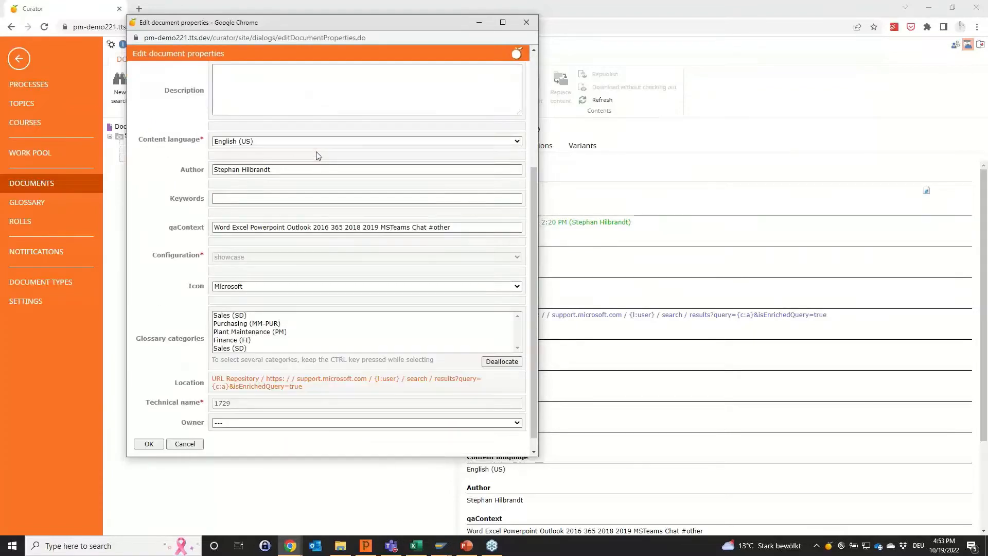
{"action": "scroll", "coordinate": [318, 155], "scroll_direction": "up", "scroll_amount": 3}
{"action": "scroll", "coordinate": [455, 139], "scroll_direction": "down", "scroll_amount": 3}
{"action": "left_click", "coordinate": [148, 443]}
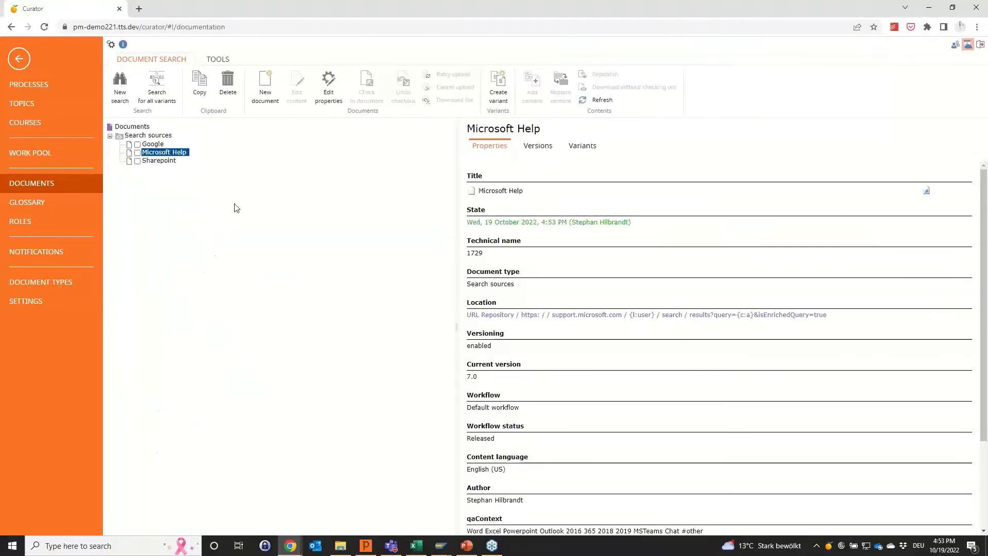
Switch to the travel expenses form in Excel and check QuickAccess for the Microsoft Help entry under Search in other sources.
{"action": "left_click", "coordinate": [421, 551]}
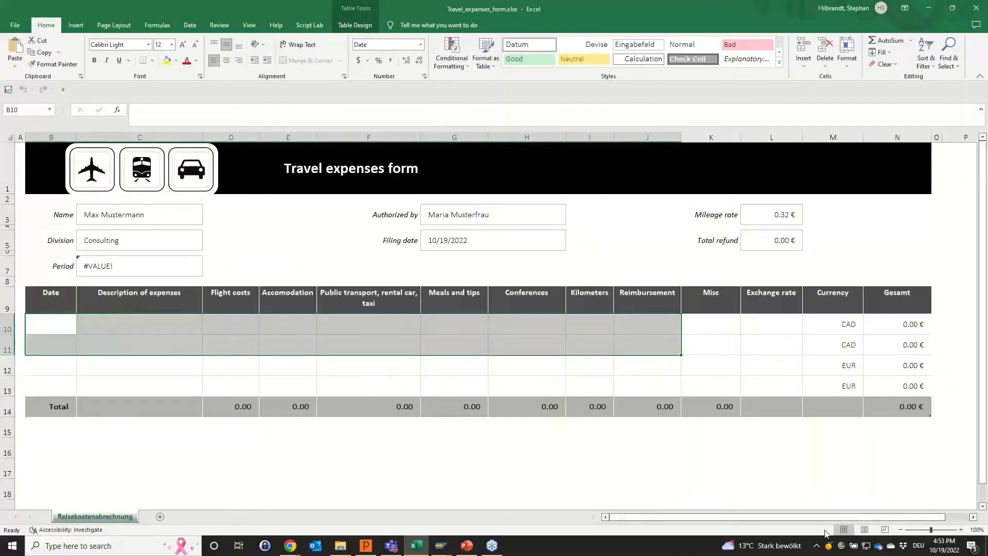
{"action": "left_click", "coordinate": [829, 548]}
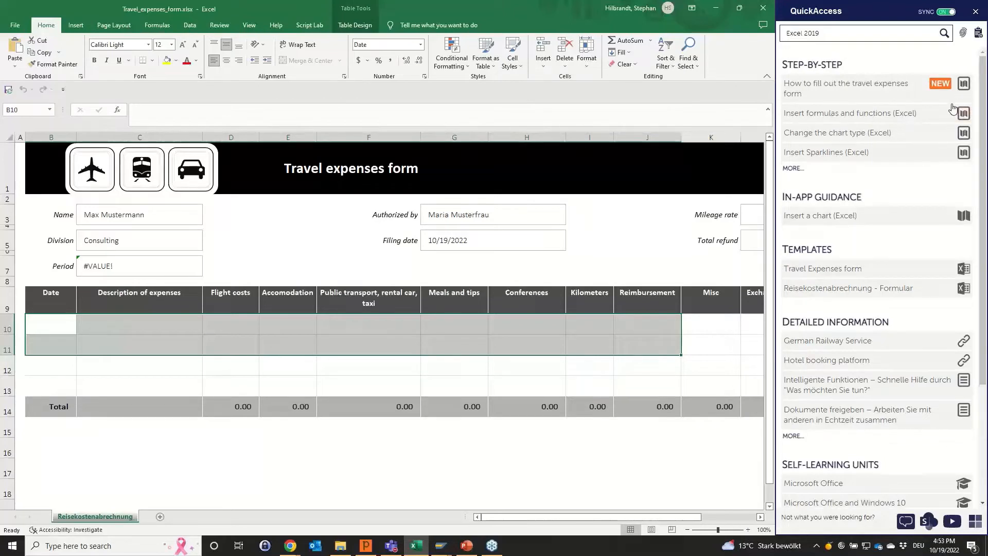
{"action": "scroll", "coordinate": [944, 127], "scroll_direction": "down", "scroll_amount": 3}
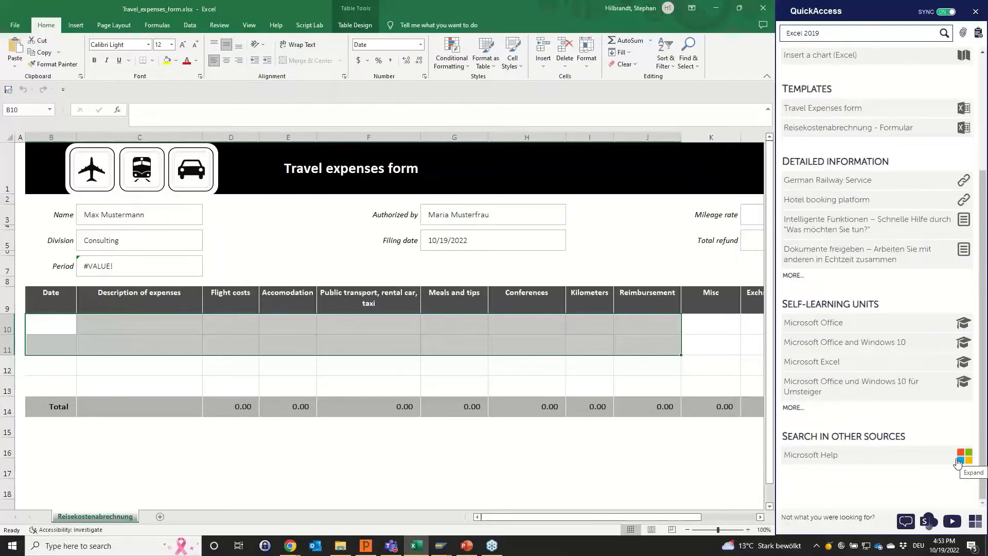
{"action": "scroll", "coordinate": [960, 380], "scroll_direction": "up", "scroll_amount": 3}
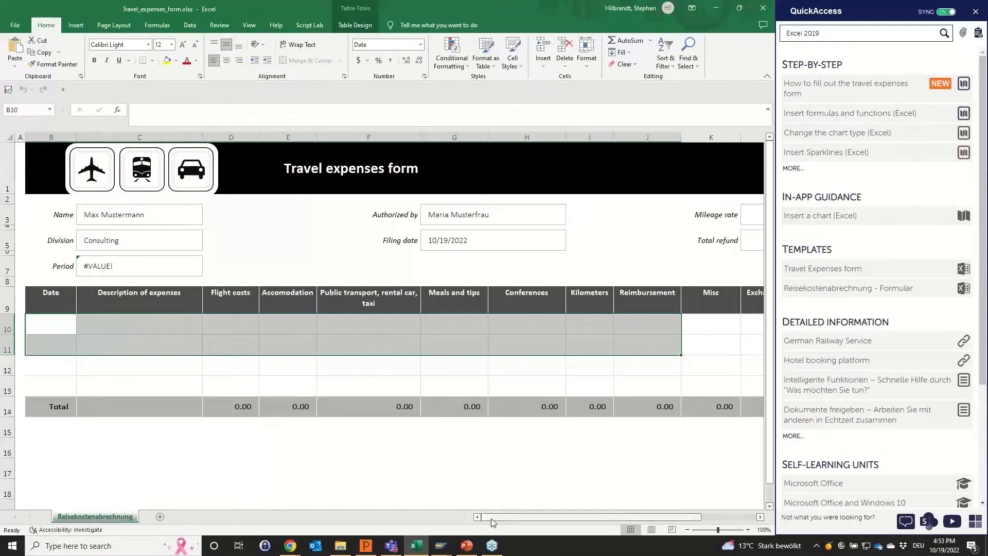
Switch to SAP, log on with the prefilled credentials, dismiss the copyright notice and check the QuickAccess content offered for SAP.
{"action": "mouse_move", "coordinate": [443, 540]}
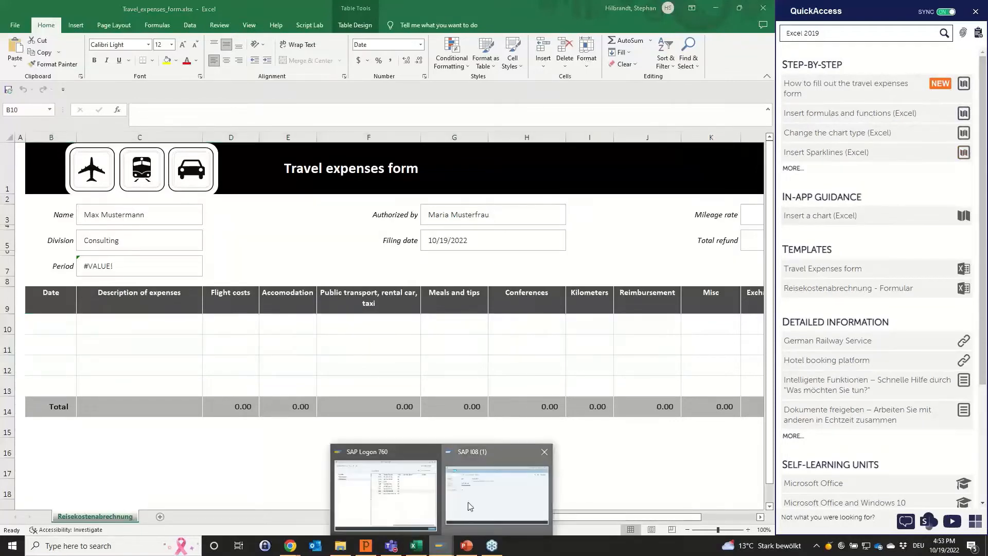
{"action": "left_click", "coordinate": [471, 504]}
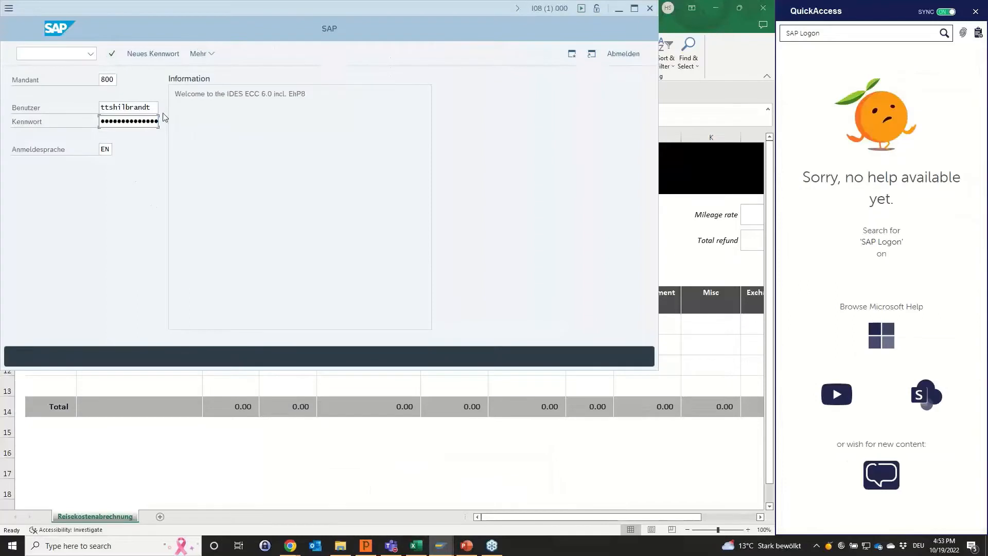
{"action": "key", "text": "Return"}
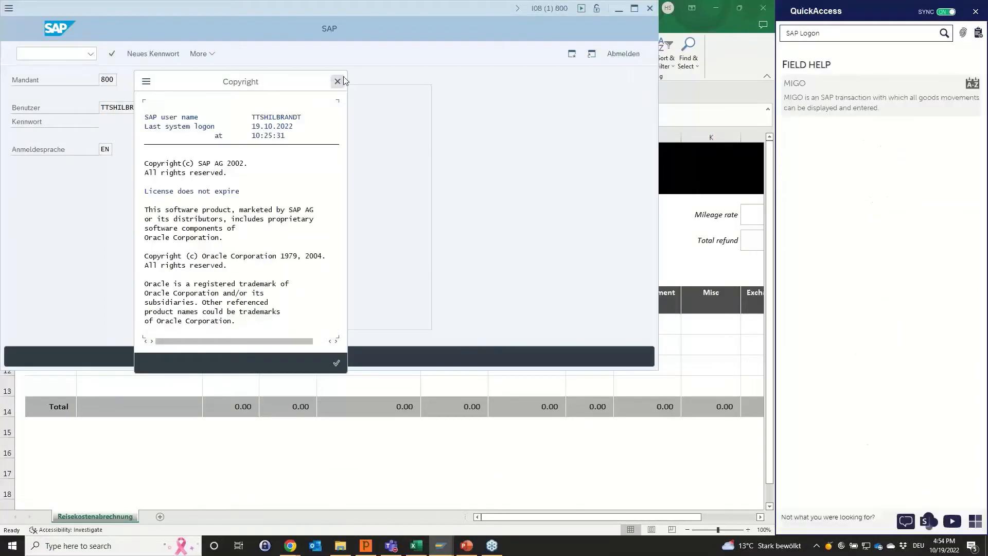
{"action": "left_click", "coordinate": [338, 81]}
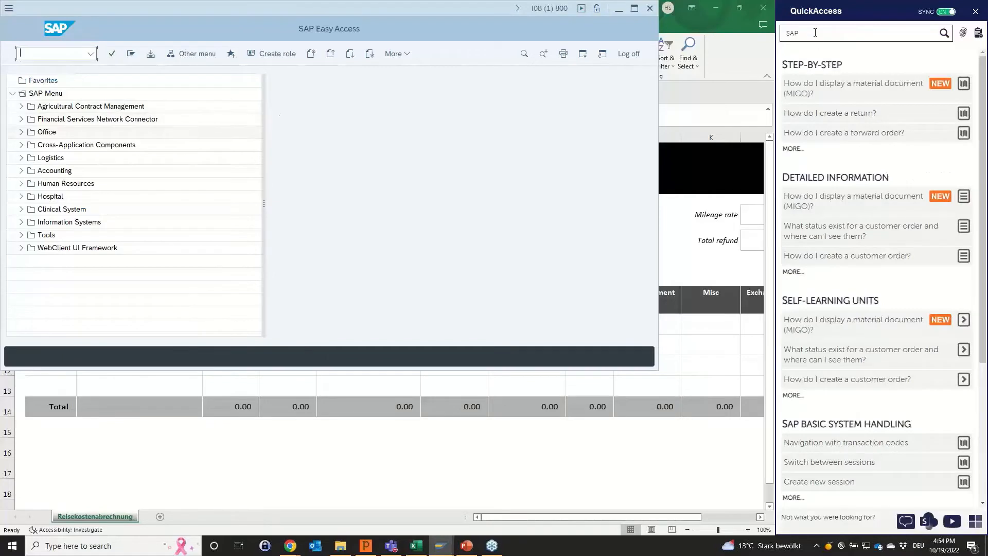
{"action": "scroll", "coordinate": [816, 211], "scroll_direction": "down", "scroll_amount": 3}
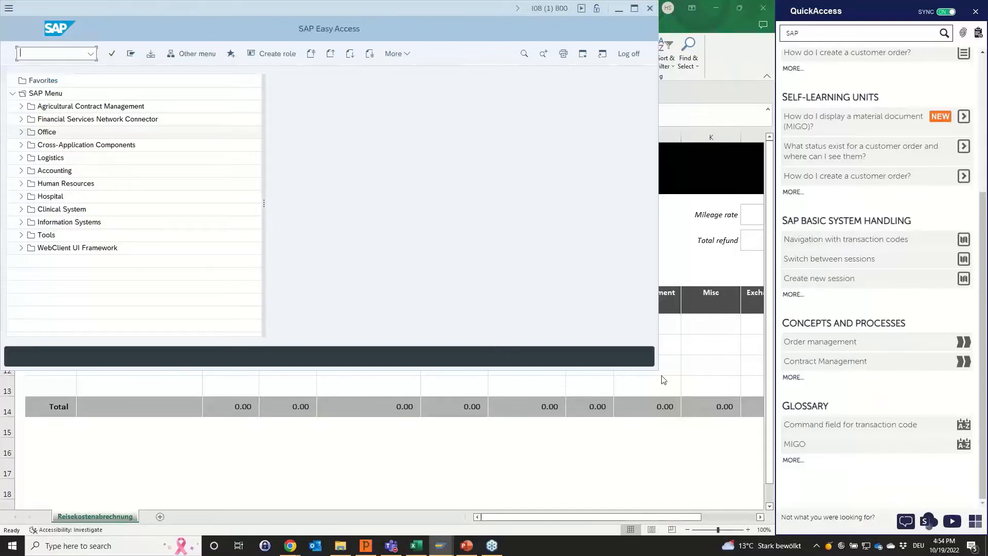
Return to Excel, search QuickAccess for "Excel 2019 vlookup" and open the Microsoft Help search for it.
{"action": "left_click", "coordinate": [676, 377]}
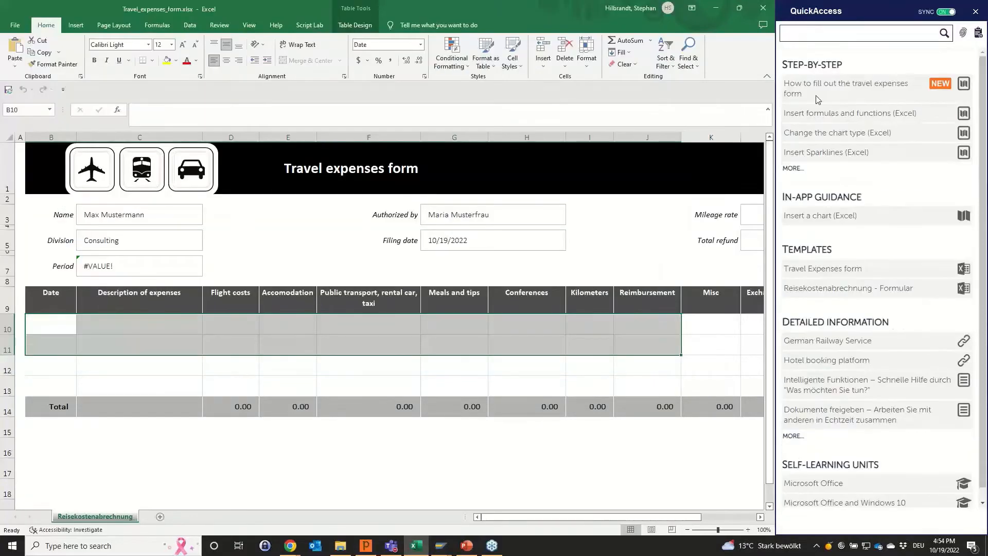
{"action": "left_click", "coordinate": [836, 36]}
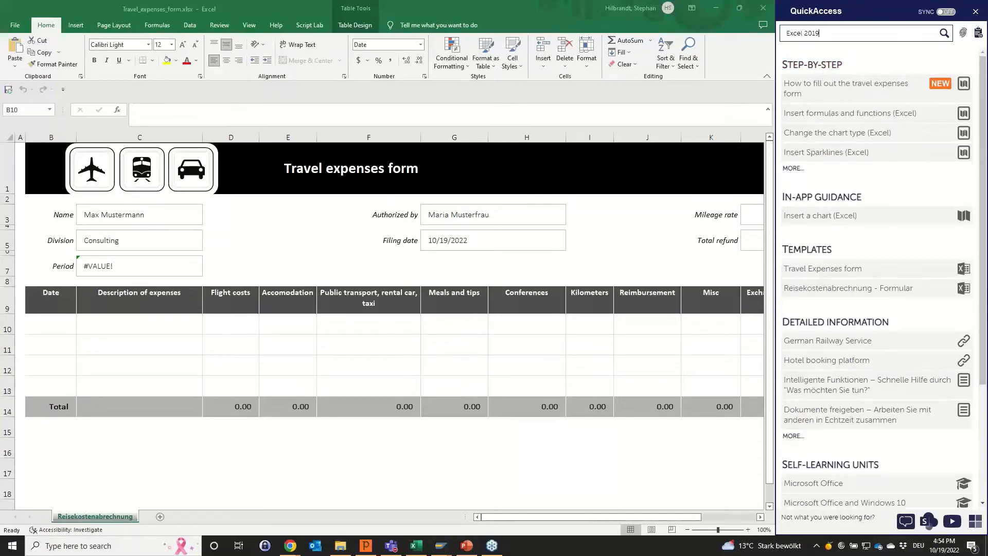
{"action": "type", "text": "vlookup"}
{"action": "key", "text": "Return"}
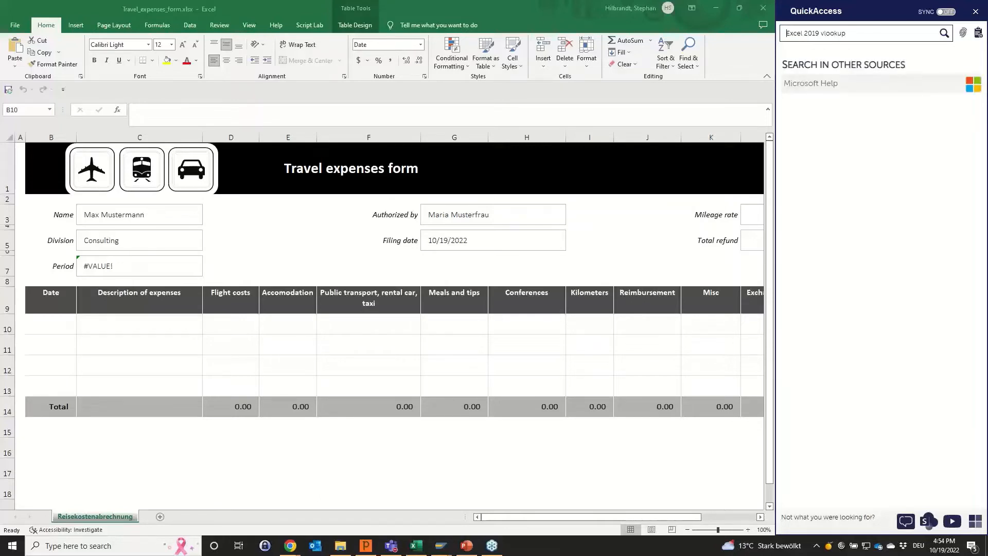
{"action": "left_click", "coordinate": [970, 91]}
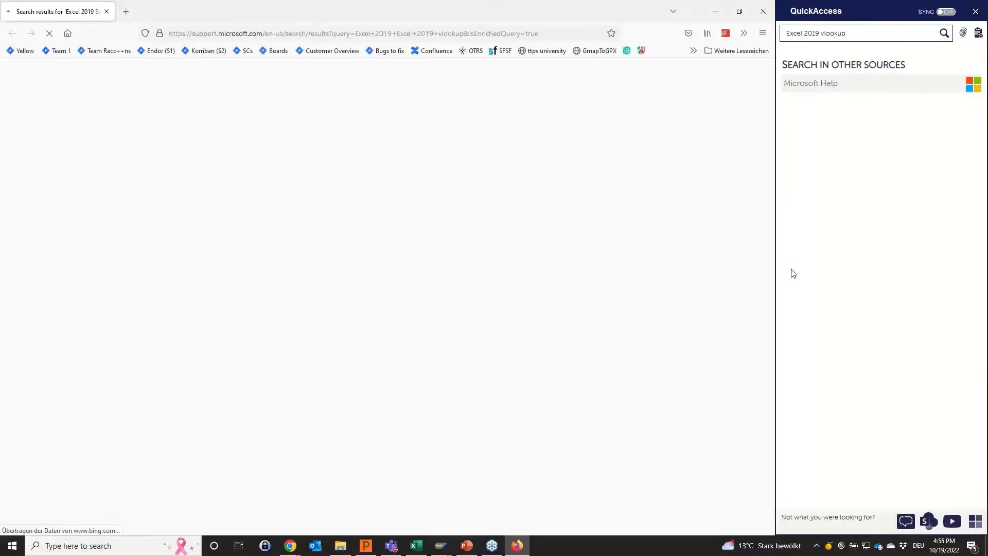
Examine the language code and search query in the web address of the Microsoft support results.
{"action": "left_click", "coordinate": [267, 34]}
{"action": "left_click", "coordinate": [272, 33]}
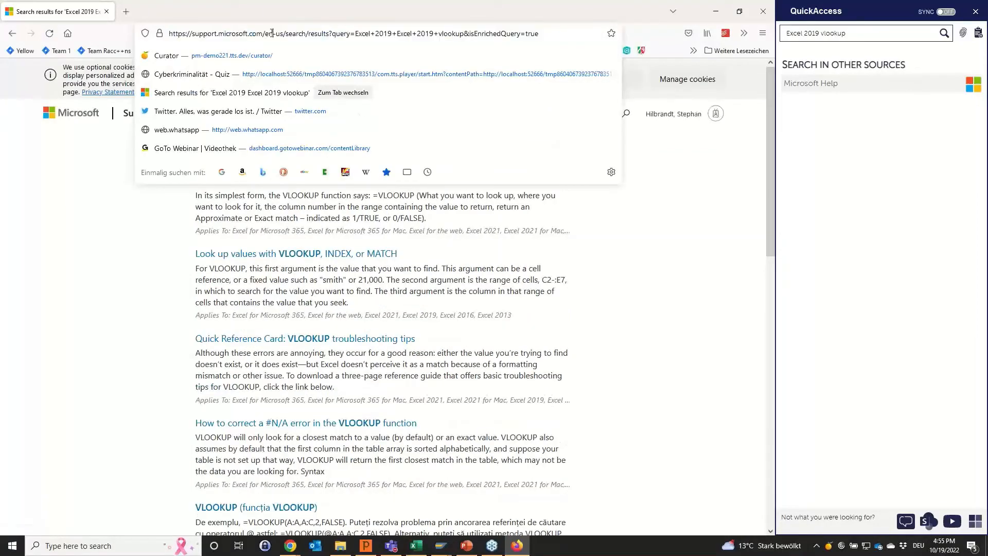
{"action": "left_click", "coordinate": [572, 261]}
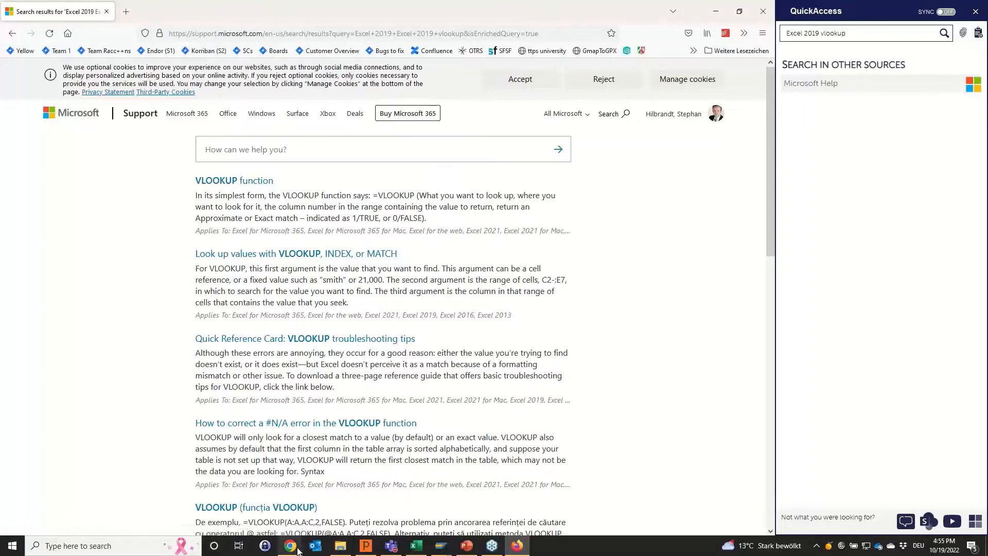
Switch to Curator in Chrome, open the file type definitions in the settings and examine the SIOS types and their icons.
{"action": "mouse_move", "coordinate": [290, 545]}
{"action": "left_click", "coordinate": [243, 514]}
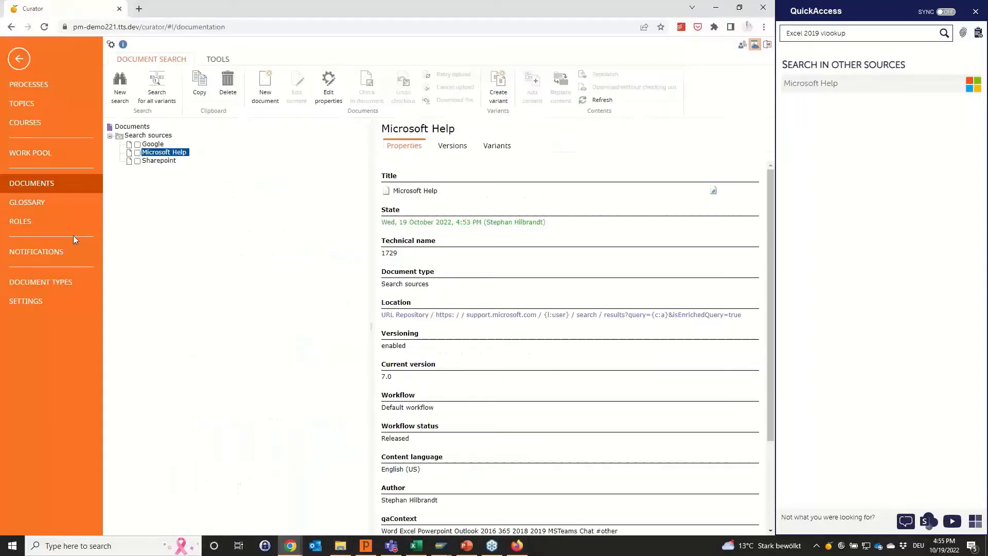
{"action": "left_click", "coordinate": [44, 301]}
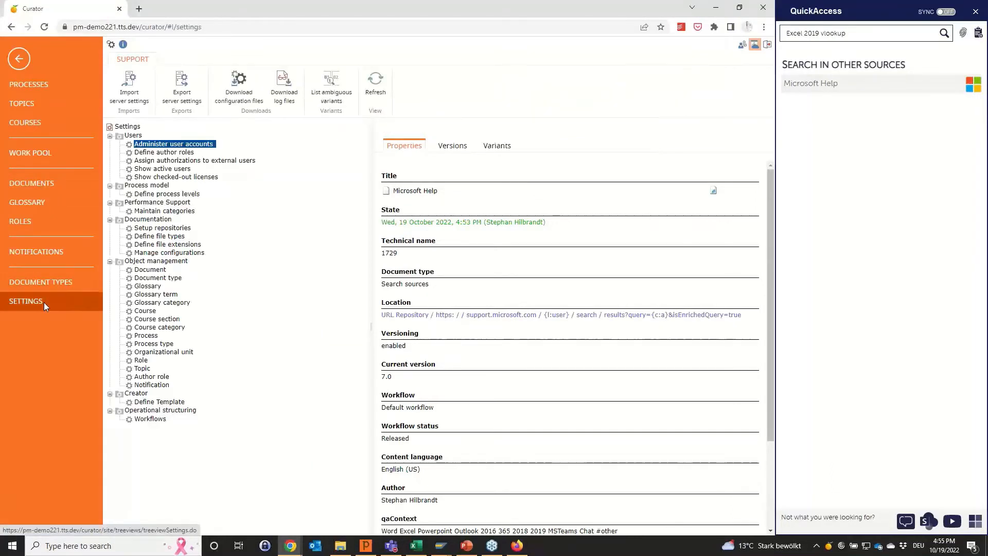
{"action": "left_click", "coordinate": [157, 238]}
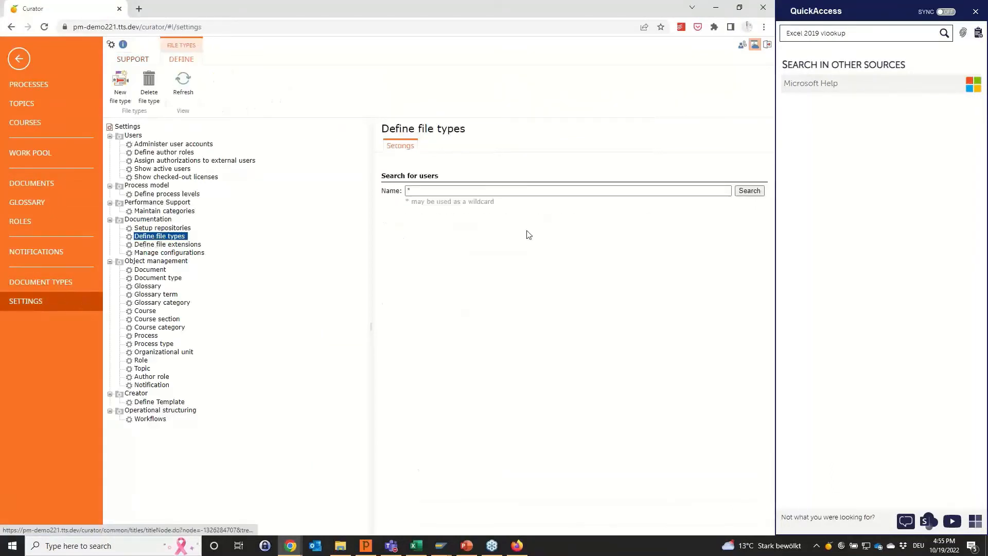
{"action": "scroll", "coordinate": [557, 279], "scroll_direction": "down", "scroll_amount": 6}
{"action": "scroll", "coordinate": [627, 292], "scroll_direction": "down", "scroll_amount": 6}
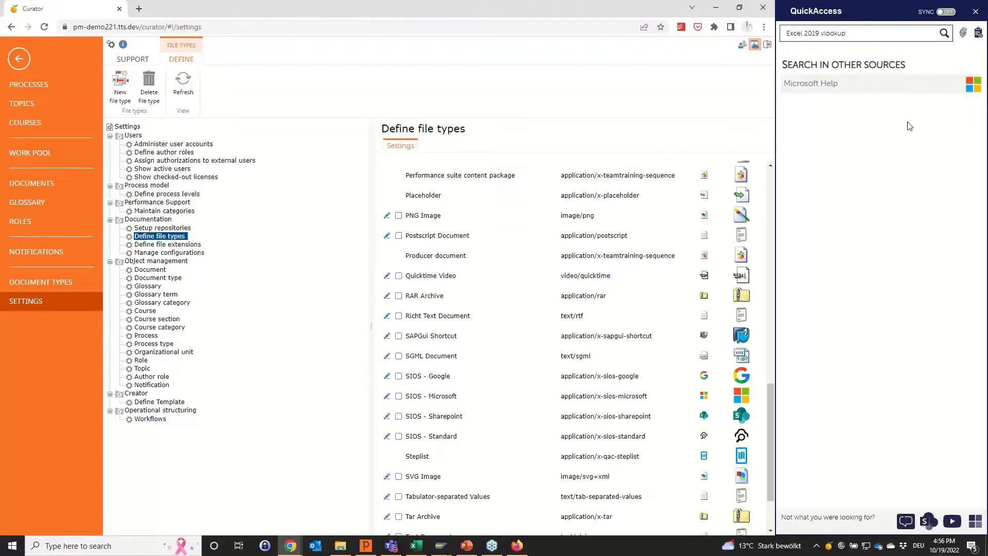
Switch to PowerPoint, resume the slide show, close QuickAccess and advance to the "Search in other sources - Special search contexts" content slide.
{"action": "key", "text": "alt+Tab"}
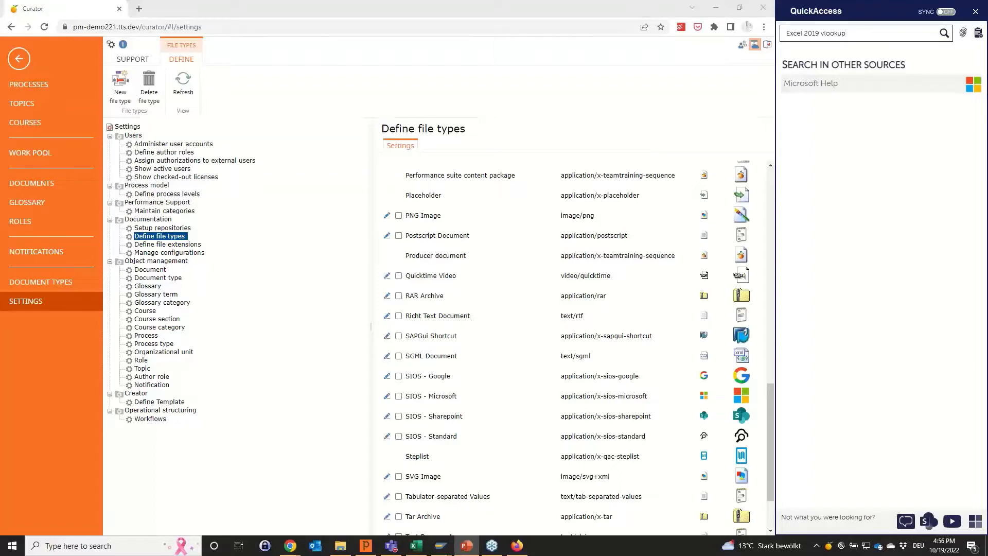
{"action": "key", "text": "shift+F5"}
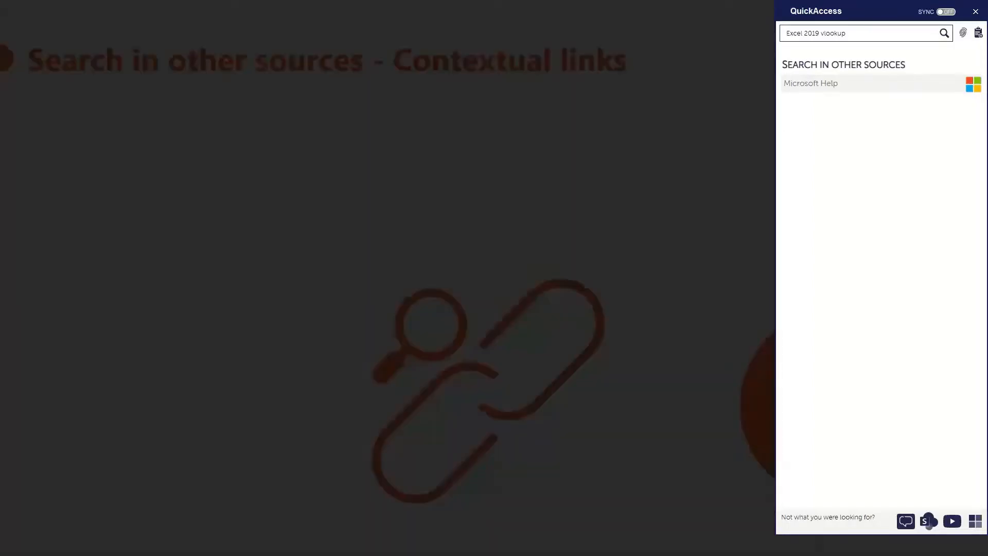
{"action": "key", "text": "Right"}
{"action": "key", "text": "Right"}
{"action": "key", "text": "Right"}
{"action": "key", "text": "Right"}
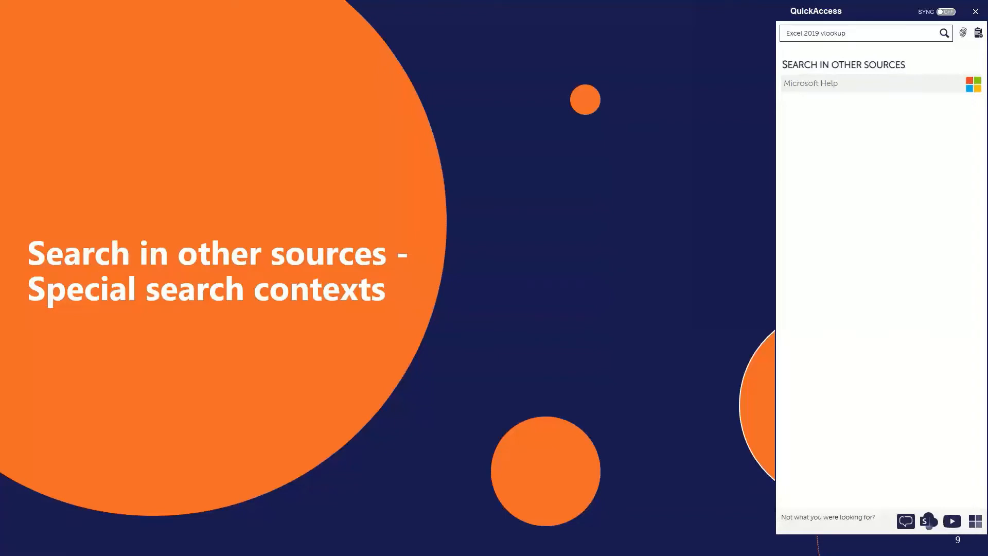
{"action": "left_click", "coordinate": [976, 11]}
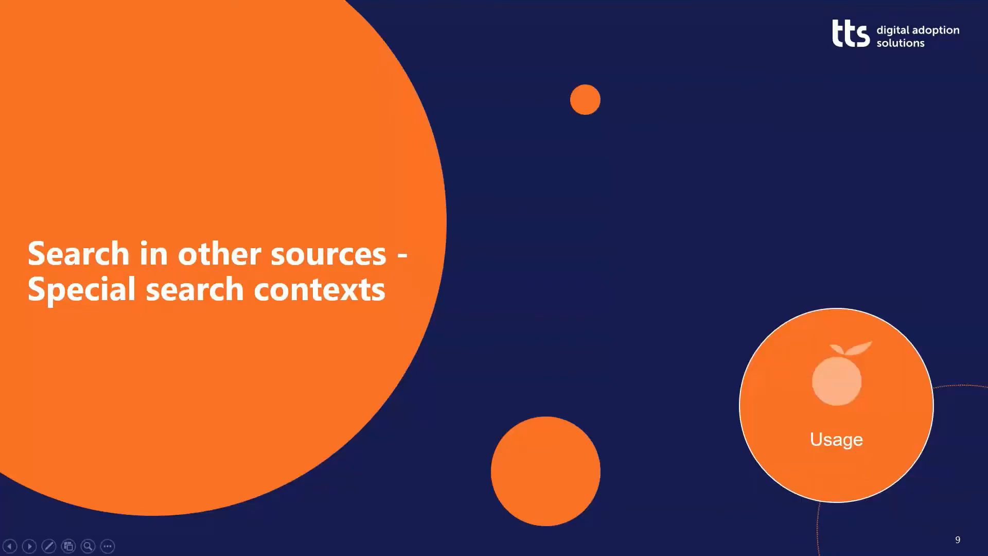
{"action": "key", "text": "Right"}
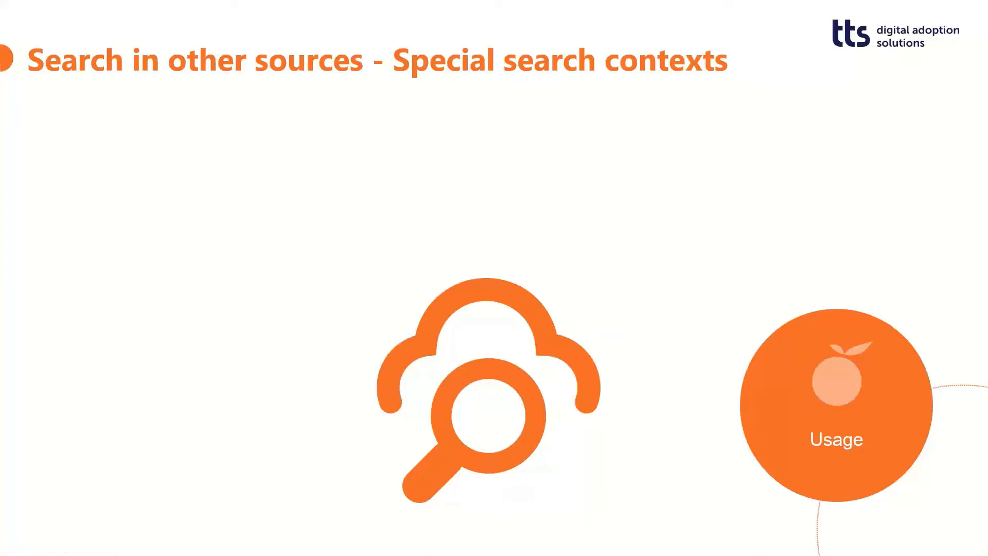
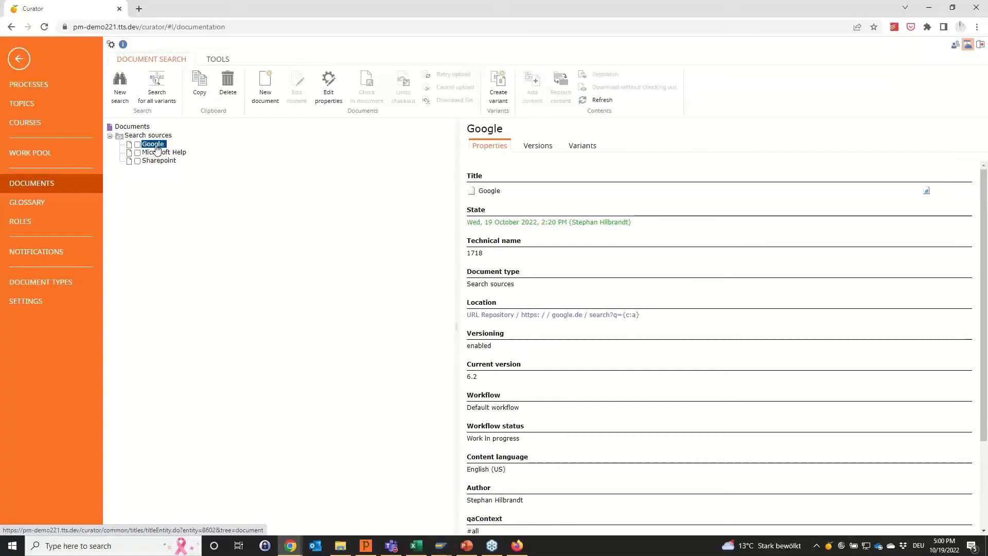
Open the properties of the Google search source and examine its external link and qaContext values.
{"action": "left_click", "coordinate": [327, 85]}
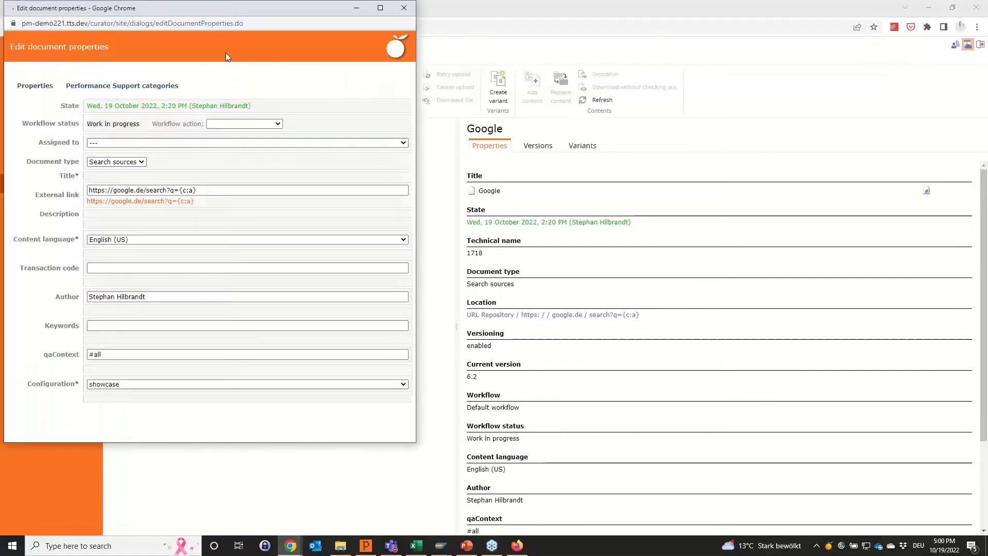
{"action": "left_click_drag", "start_coordinate": [232, 14], "coordinate": [440, 1]}
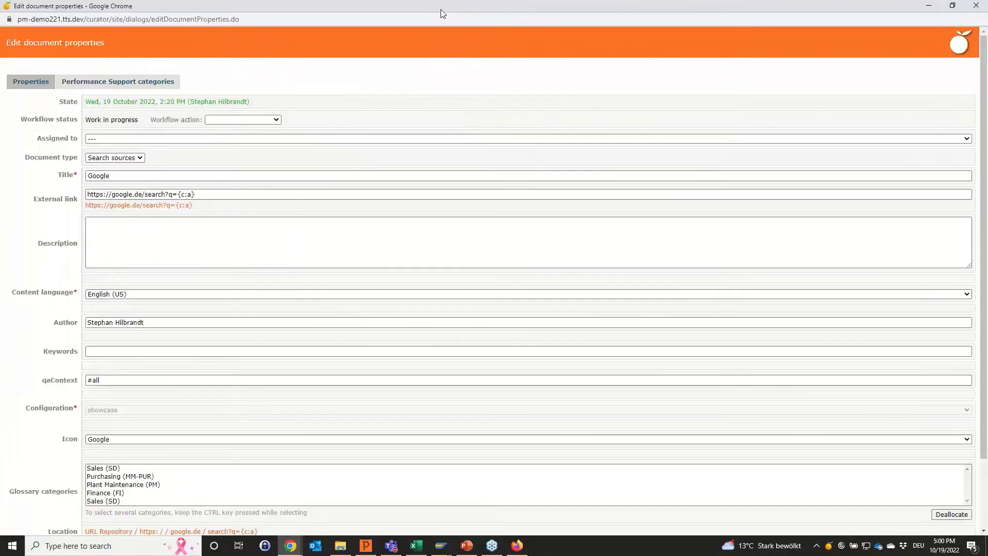
{"action": "left_click", "coordinate": [186, 194]}
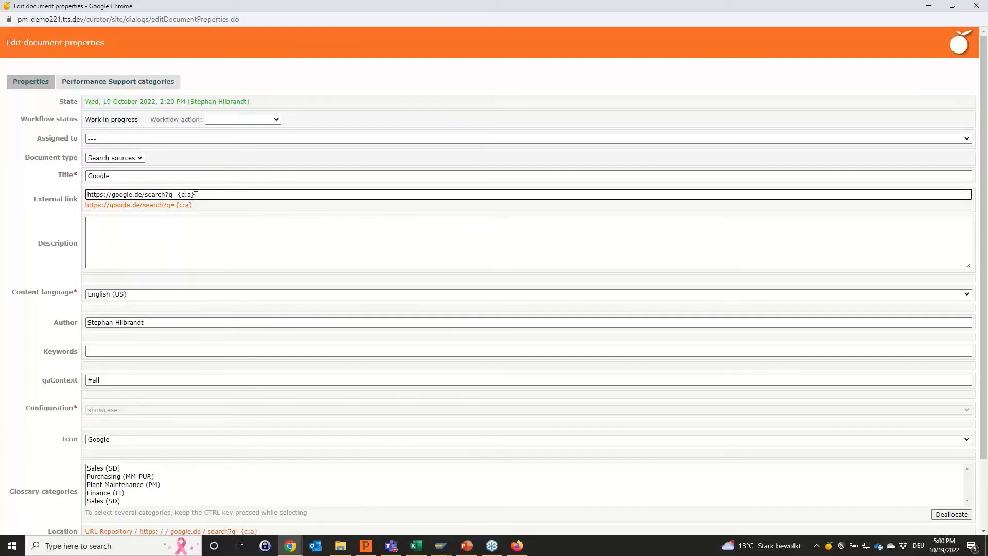
{"action": "left_click", "coordinate": [206, 213]}
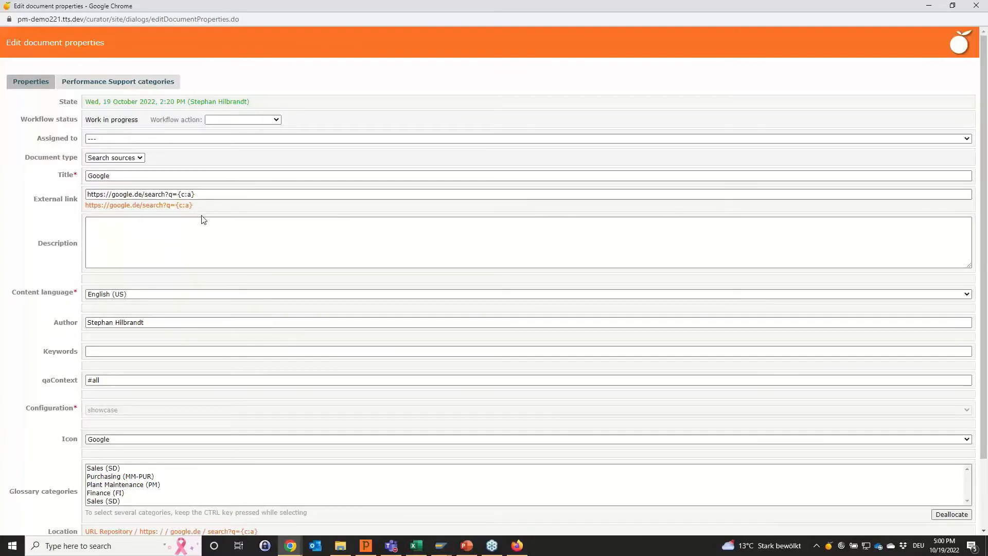
{"action": "left_click", "coordinate": [105, 381]}
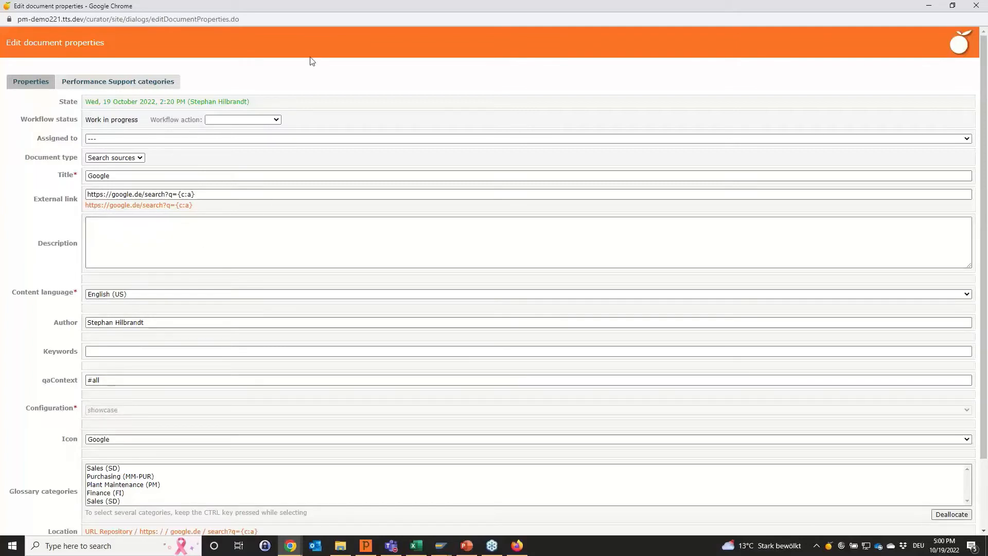
Set the Google search source's workflow action to "Release immediately" and save its properties.
{"action": "left_click", "coordinate": [276, 121]}
{"action": "left_click", "coordinate": [261, 136]}
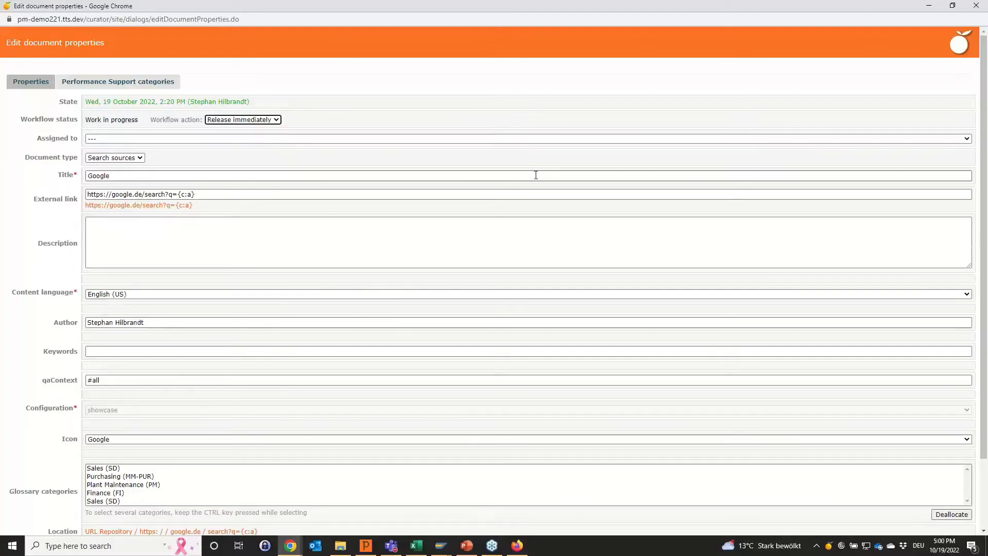
{"action": "scroll", "coordinate": [538, 177], "scroll_direction": "down", "scroll_amount": 2}
{"action": "scroll", "coordinate": [31, 463], "scroll_direction": "up", "scroll_amount": 2}
{"action": "scroll", "coordinate": [31, 466], "scroll_direction": "down", "scroll_amount": 2}
{"action": "left_click", "coordinate": [22, 508]}
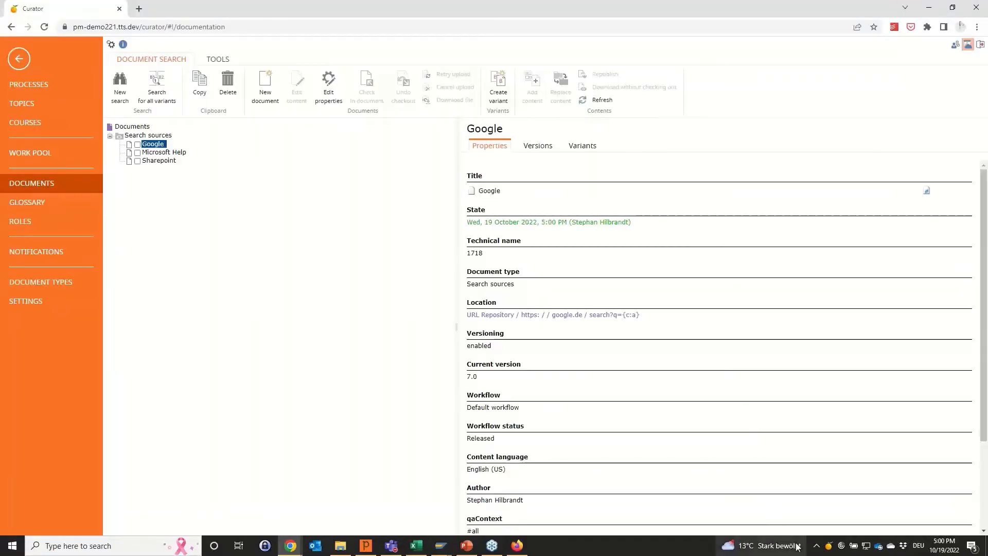
Open QuickAccess beside Curator, switch to Excel and search QuickAccess for "vlookup".
{"action": "left_click", "coordinate": [826, 546]}
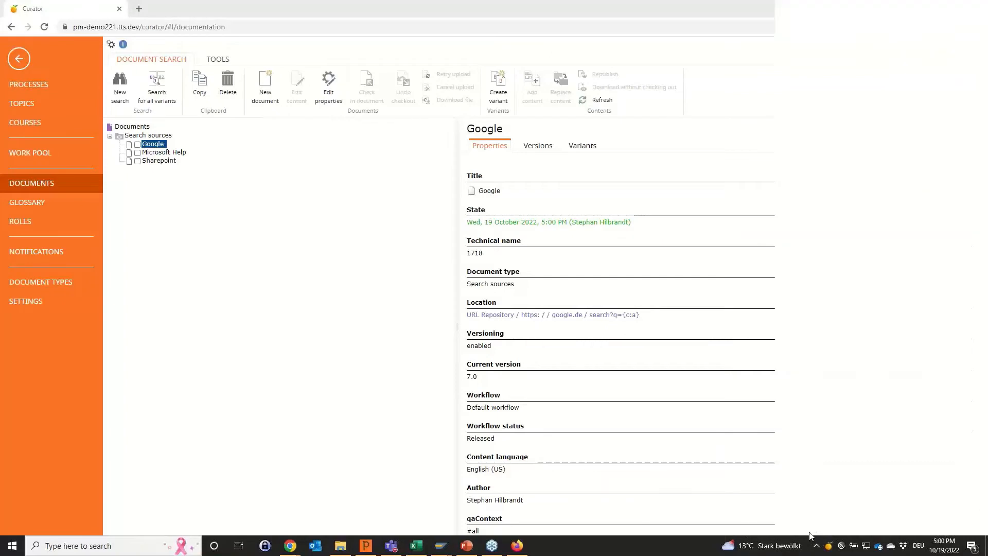
{"action": "left_click", "coordinate": [702, 55]}
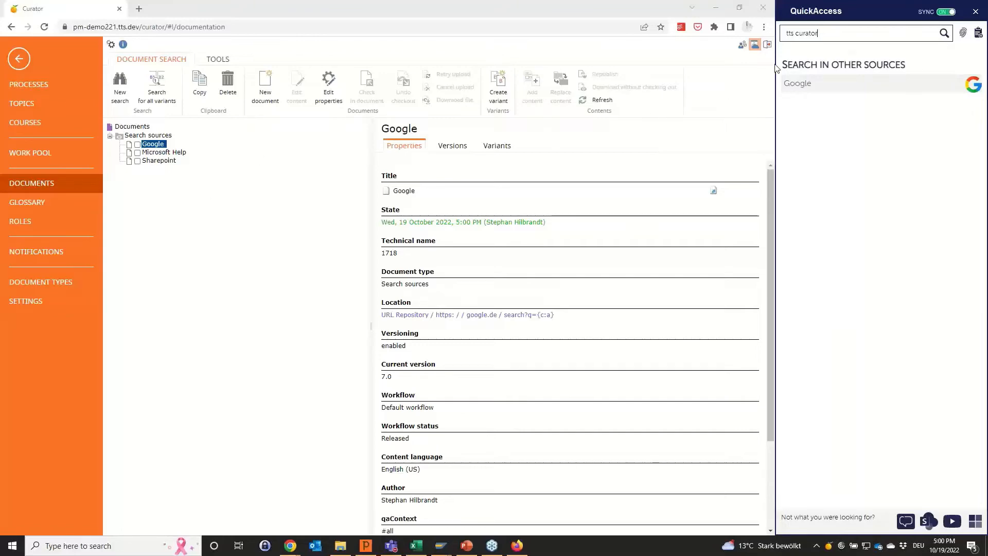
{"action": "left_click", "coordinate": [417, 545]}
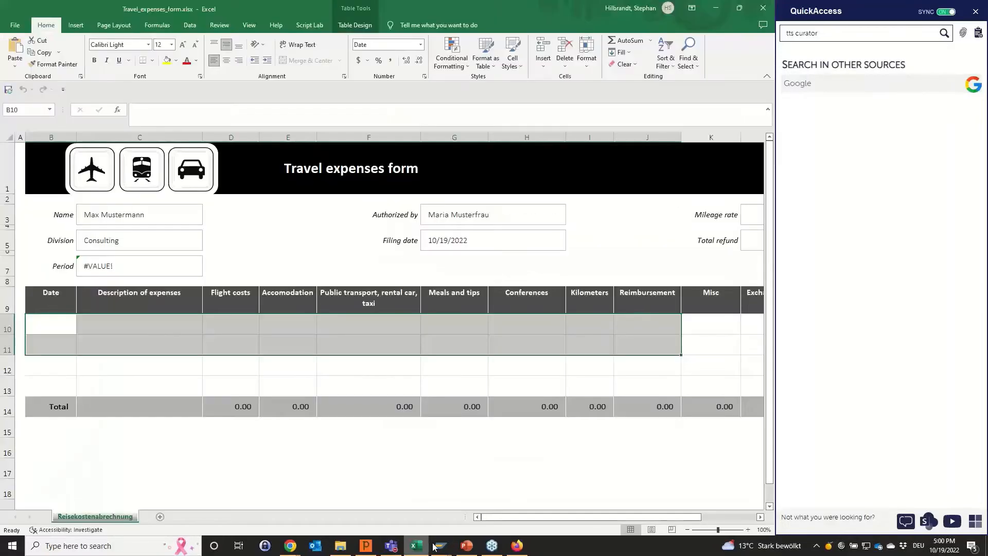
{"action": "left_click_drag", "start_coordinate": [824, 33], "coordinate": [778, 34]}
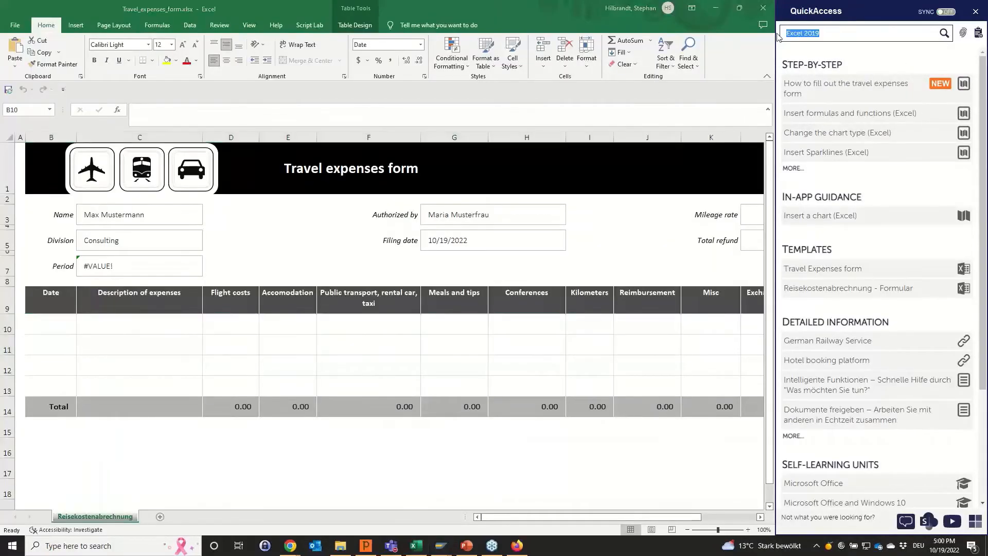
{"action": "type", "text": "vlookup"}
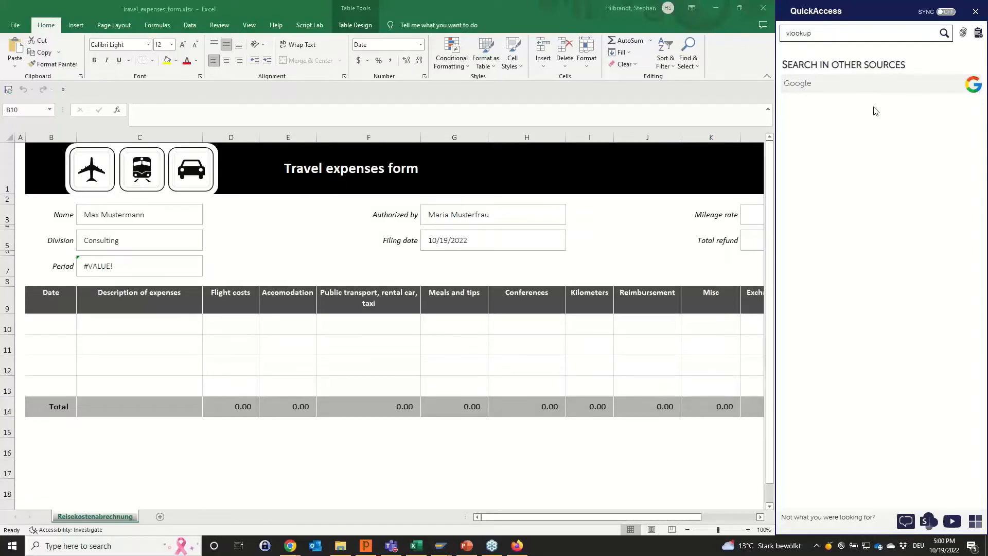
Return to Curator in Chrome, set the Sharepoint search source's workflow action to "Release immediately" and save its properties.
{"action": "left_click", "coordinate": [717, 10]}
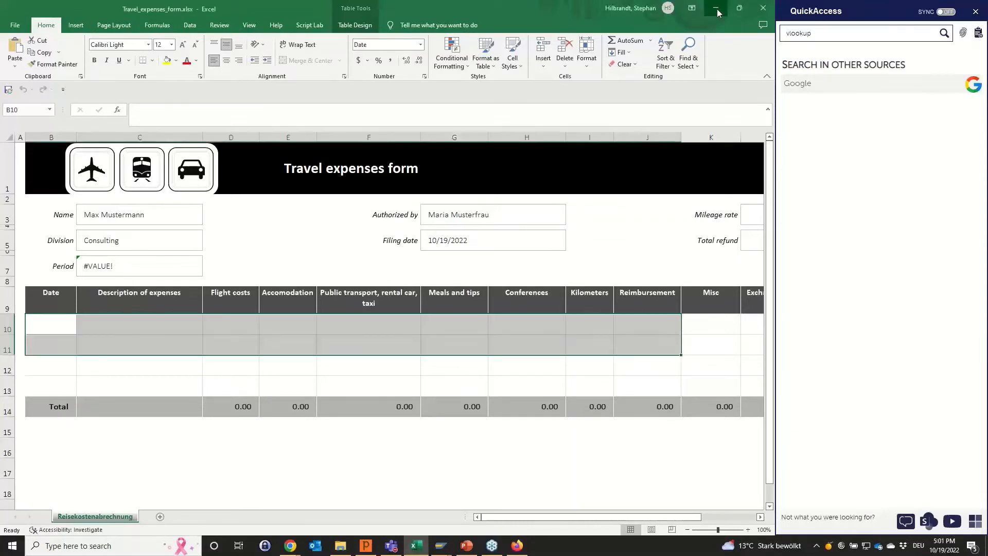
{"action": "left_click", "coordinate": [717, 10]}
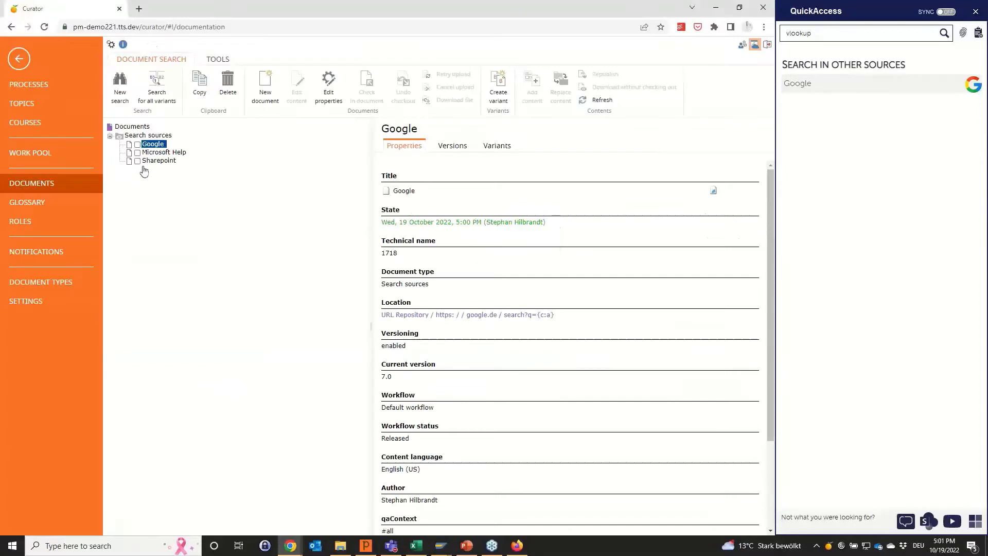
{"action": "left_click", "coordinate": [160, 160]}
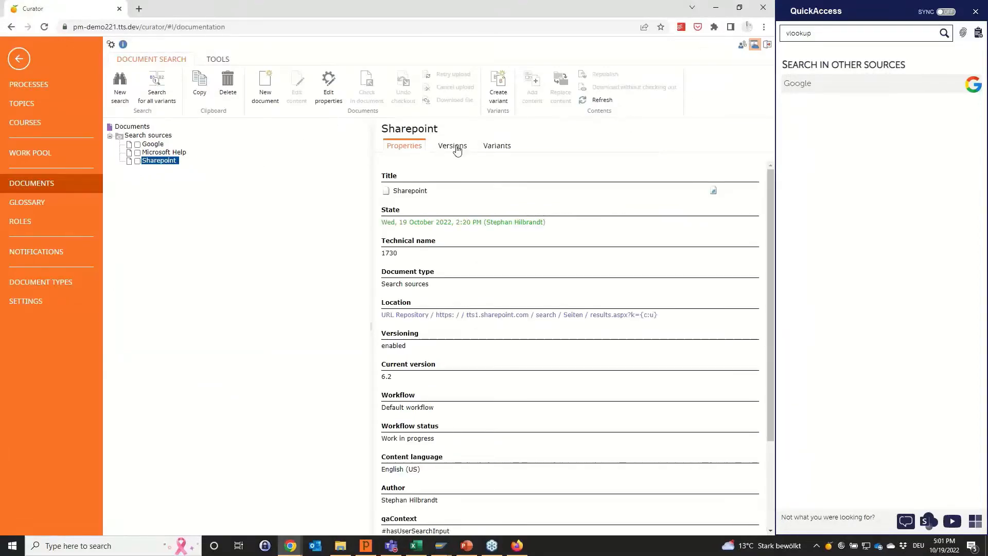
{"action": "left_click", "coordinate": [330, 93]}
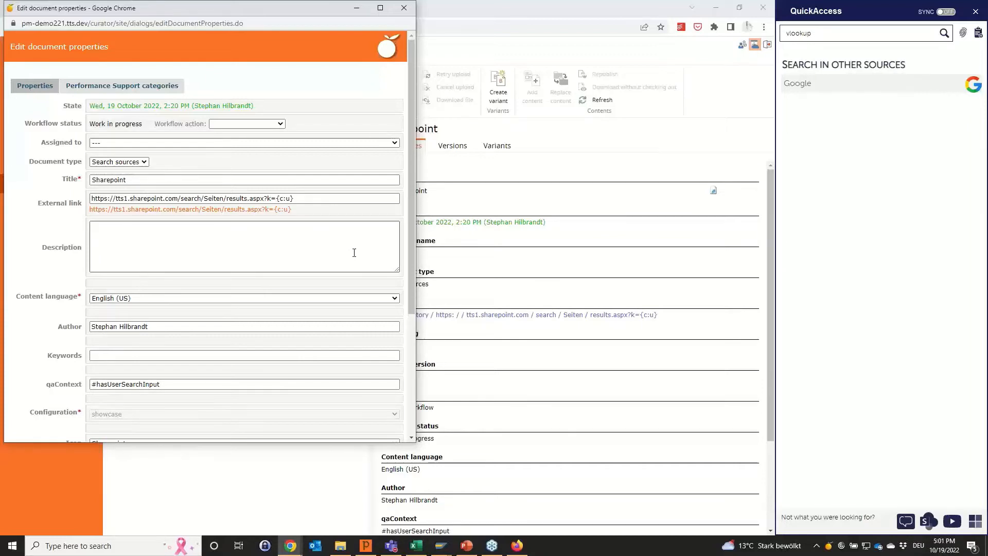
{"action": "left_click", "coordinate": [254, 124]}
{"action": "left_click", "coordinate": [249, 141]}
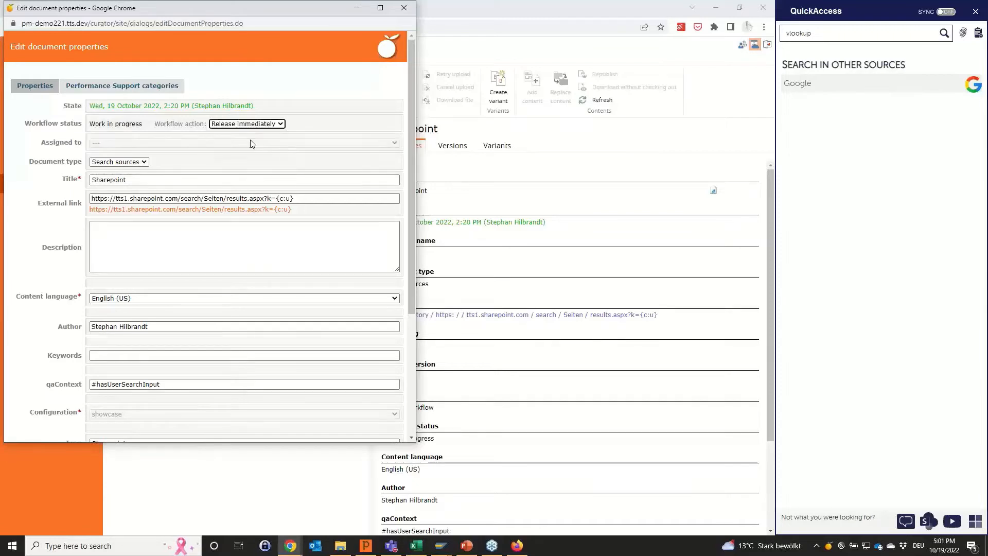
{"action": "scroll", "coordinate": [251, 333], "scroll_direction": "down", "scroll_amount": 3}
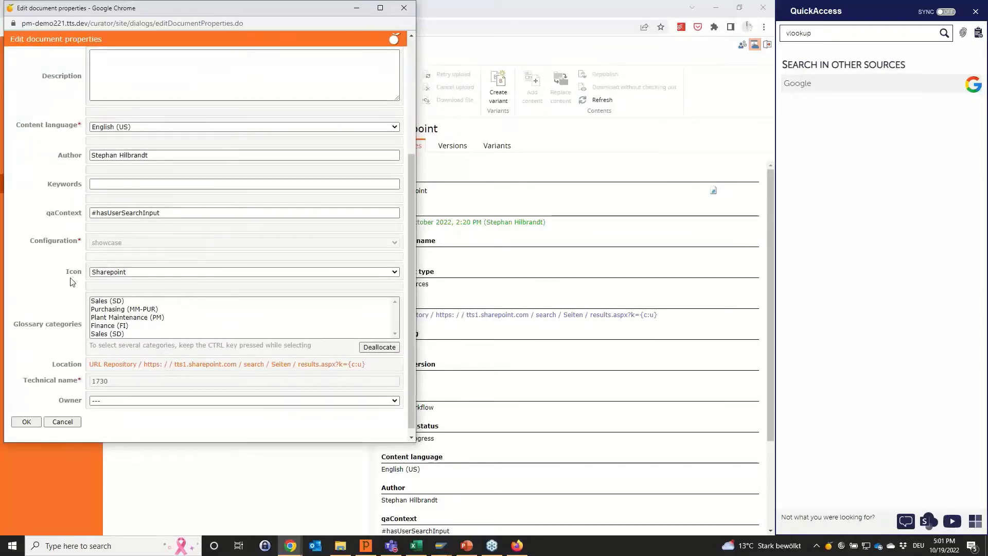
{"action": "scroll", "coordinate": [75, 275], "scroll_direction": "down", "scroll_amount": 1}
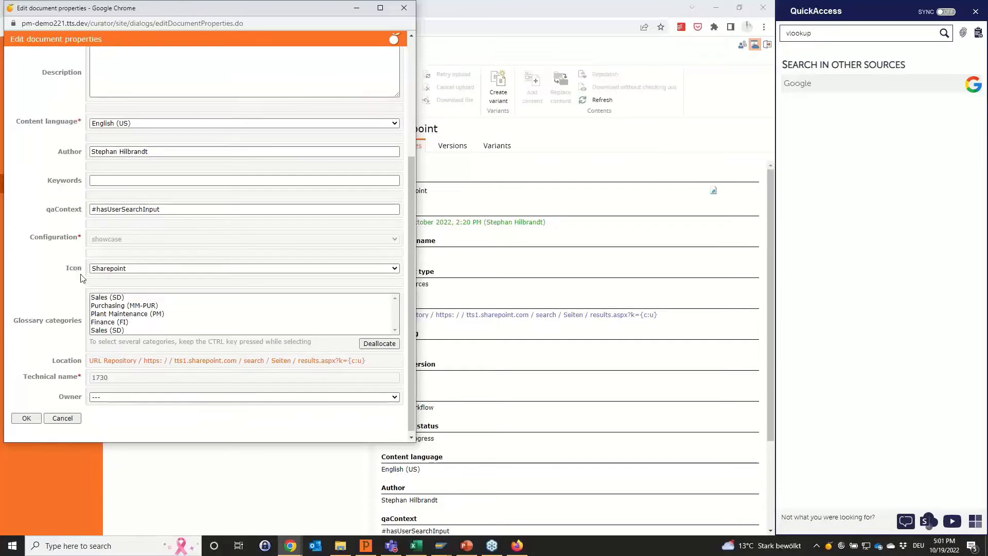
{"action": "left_click", "coordinate": [26, 415]}
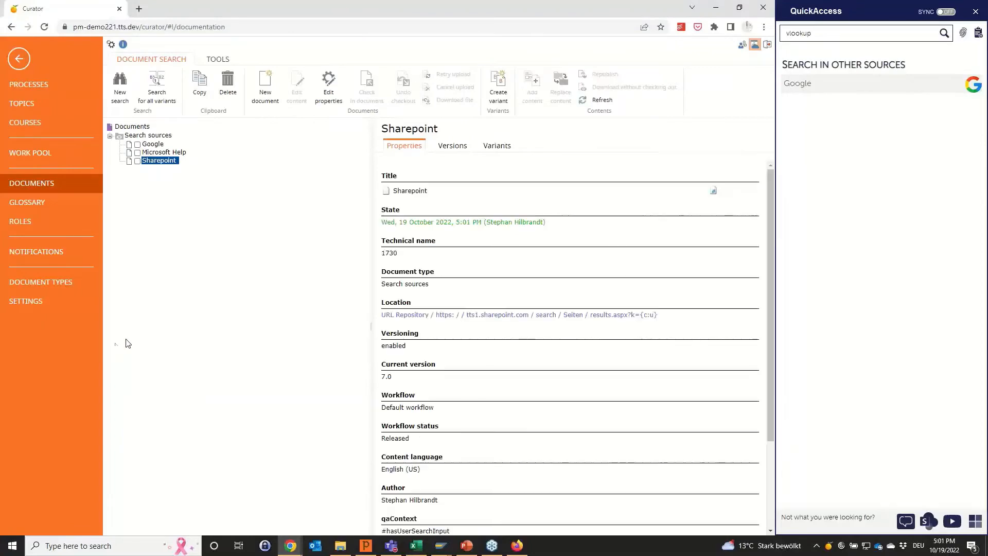
Switch to Excel, turn on QuickAccess synchronisation and examine the other search sources offered for the Excel context.
{"action": "mouse_move", "coordinate": [415, 549]}
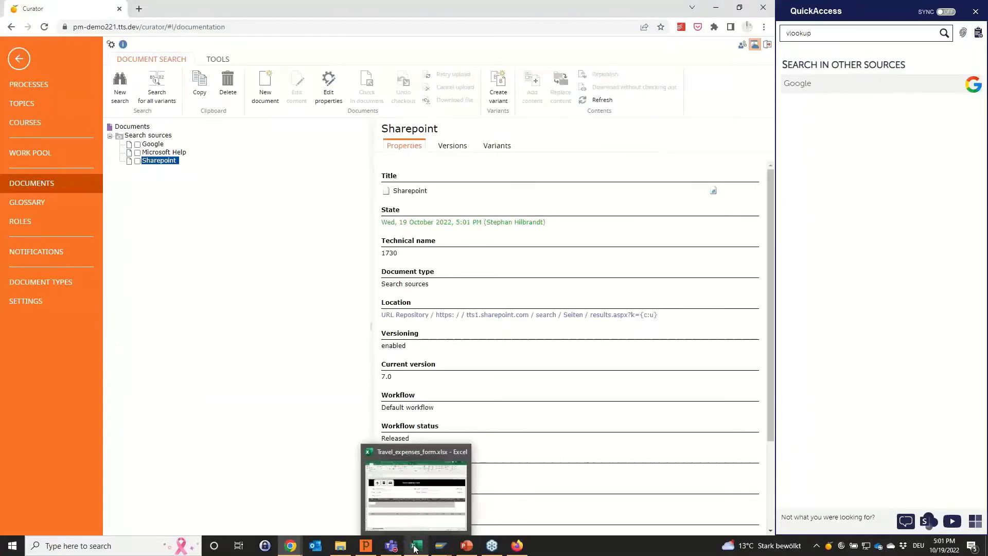
{"action": "left_click", "coordinate": [423, 516]}
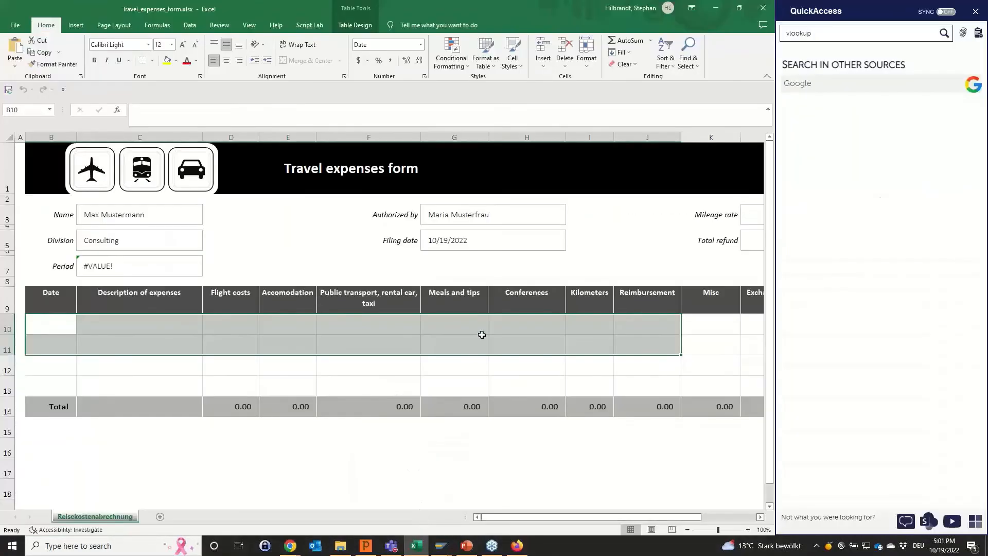
{"action": "left_click", "coordinate": [945, 11]}
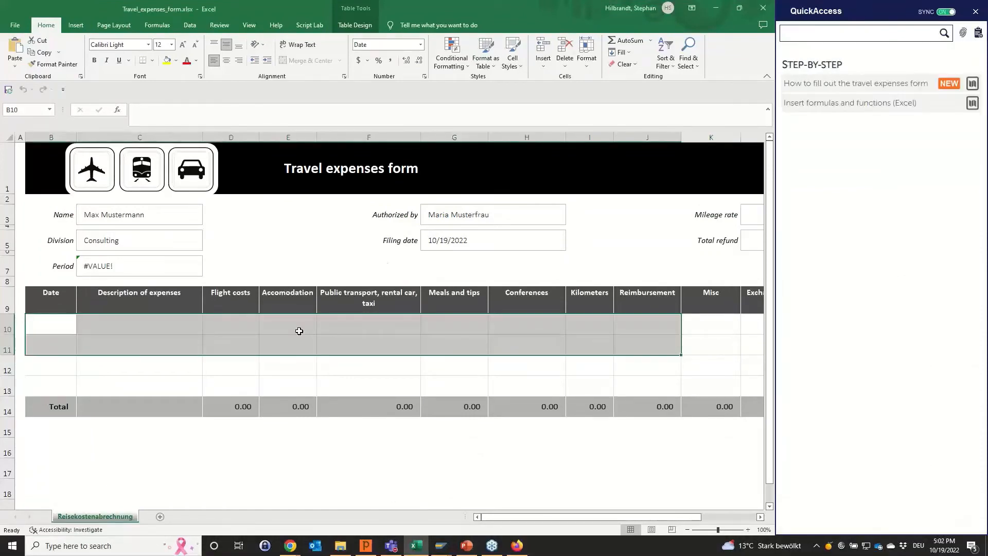
{"action": "scroll", "coordinate": [928, 153], "scroll_direction": "down", "scroll_amount": 3}
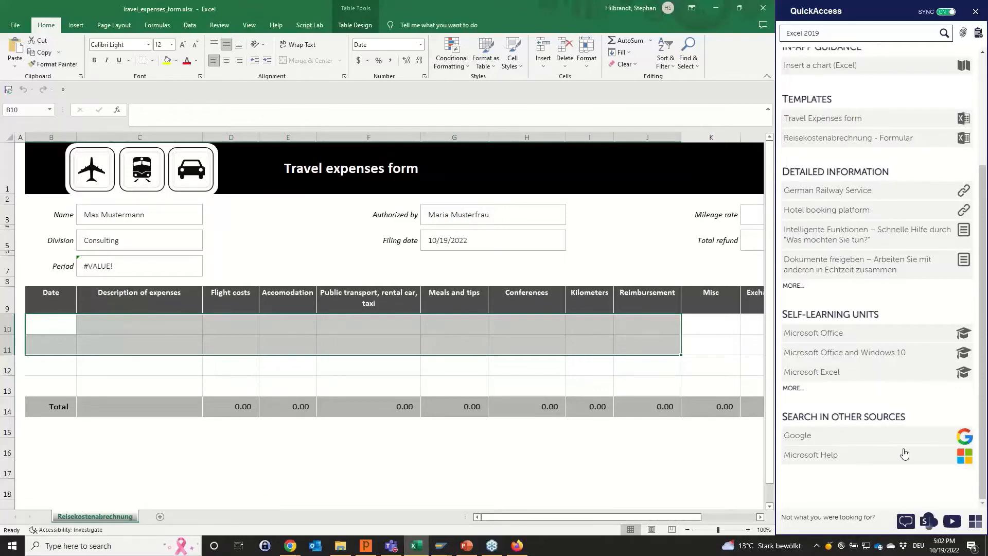
{"action": "scroll", "coordinate": [825, 427], "scroll_direction": "up", "scroll_amount": 3}
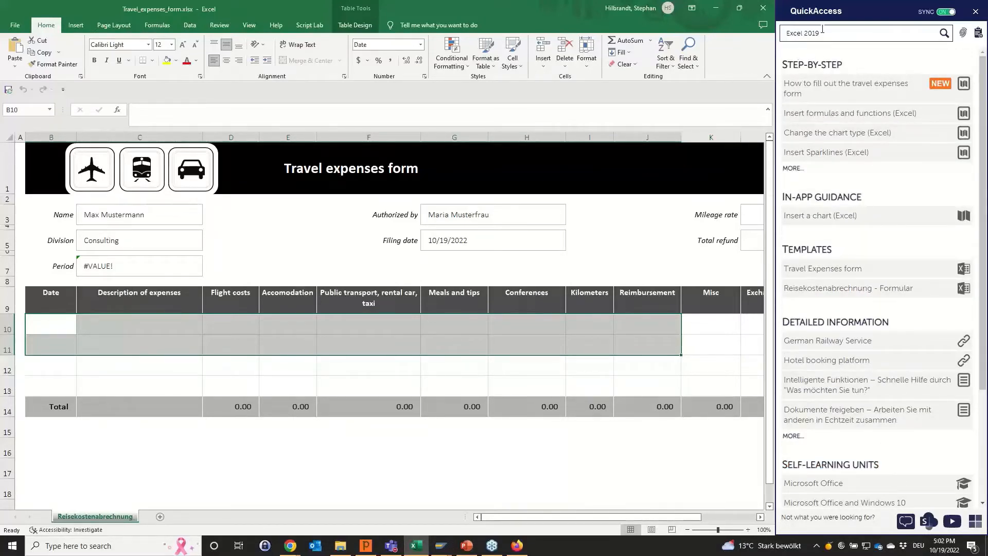
Search QuickAccess for "travel expenses", open the Sharepoint search for it and examine the results.
{"action": "left_click_drag", "start_coordinate": [822, 33], "coordinate": [782, 33]}
{"action": "type", "text": "travel expenses"}
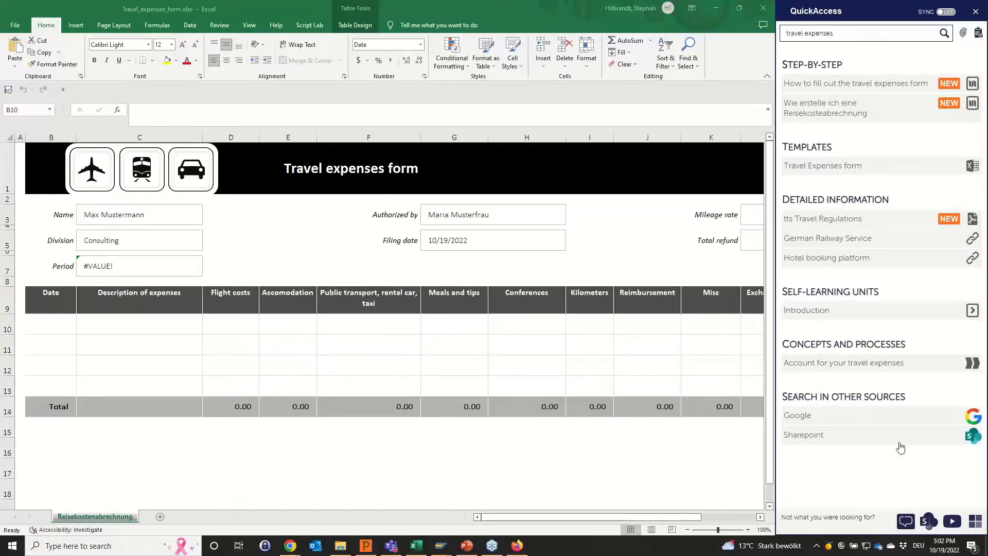
{"action": "left_click", "coordinate": [968, 438]}
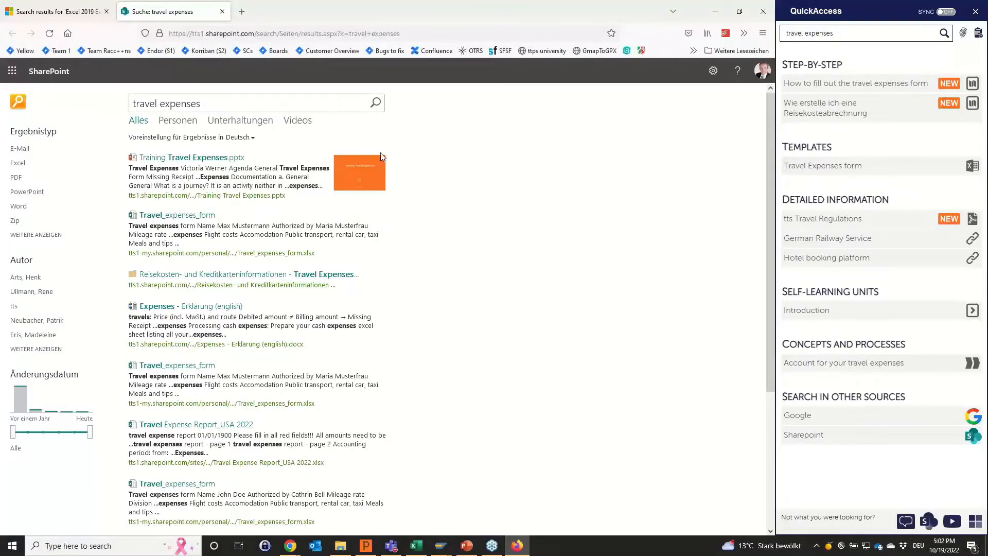
{"action": "mouse_move", "coordinate": [224, 189]}
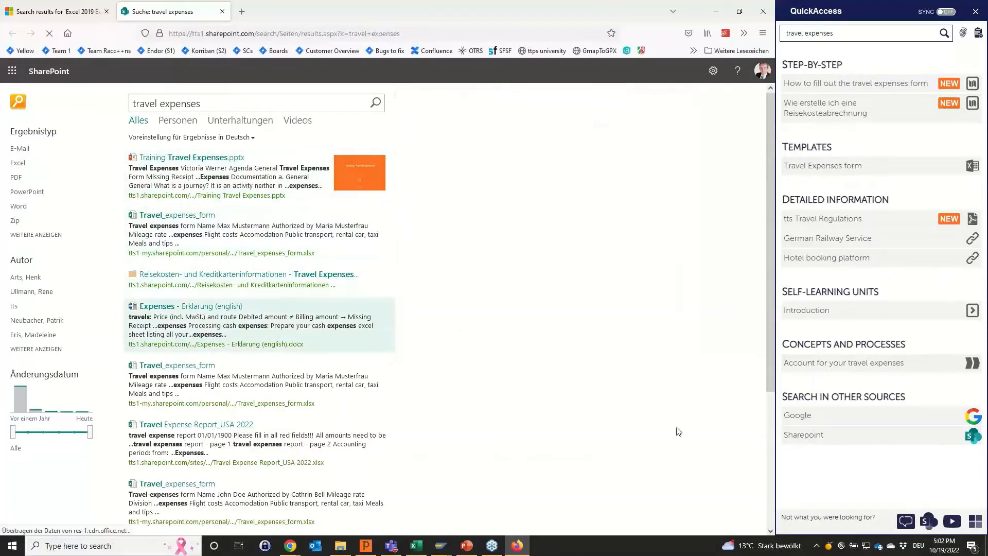
{"action": "mouse_move", "coordinate": [222, 324]}
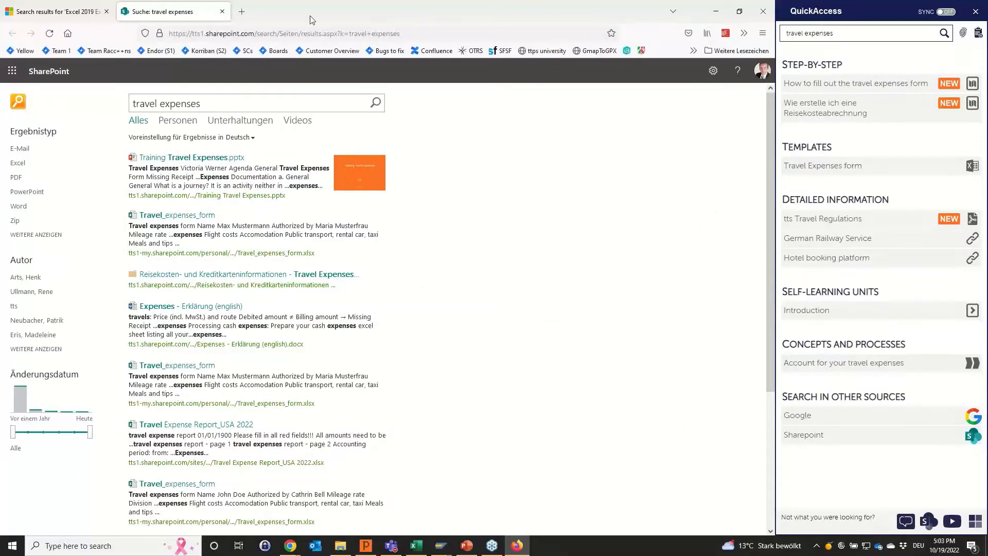
Close the SharePoint results, switch to the PowerPoint slide show, close QuickAccess and advance to the "Pinning content" slide with the pin graphic.
{"action": "left_click", "coordinate": [221, 11]}
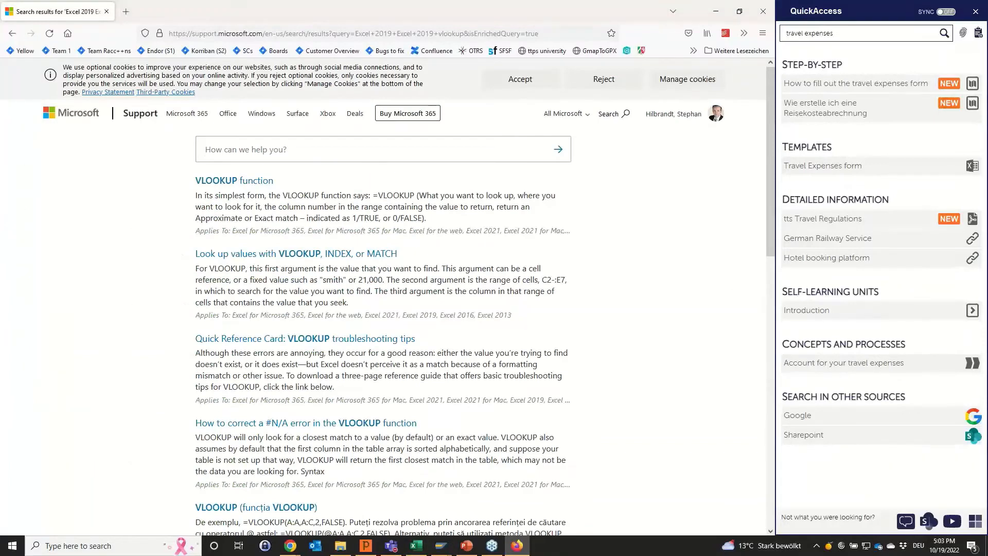
{"action": "key", "text": "alt+Tab"}
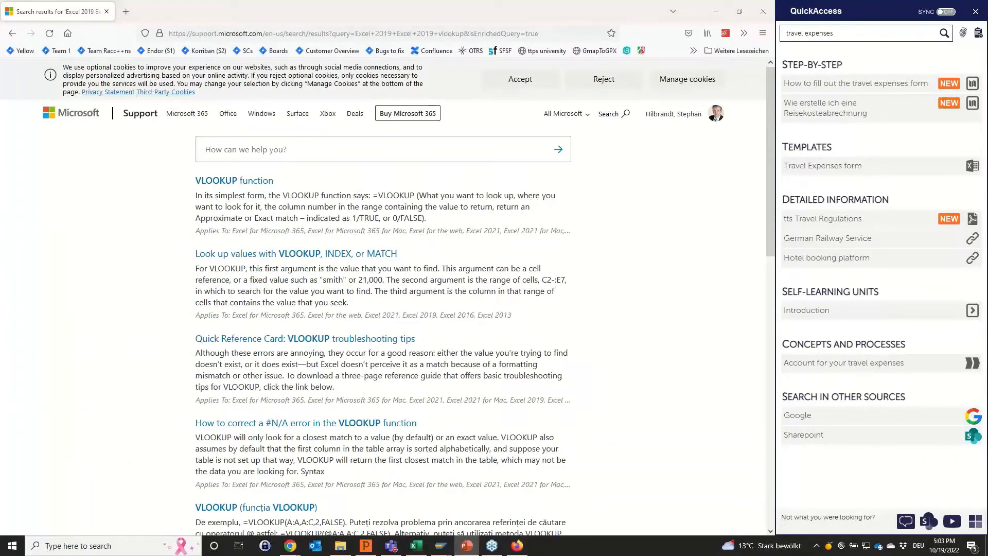
{"action": "left_click", "coordinate": [975, 11]}
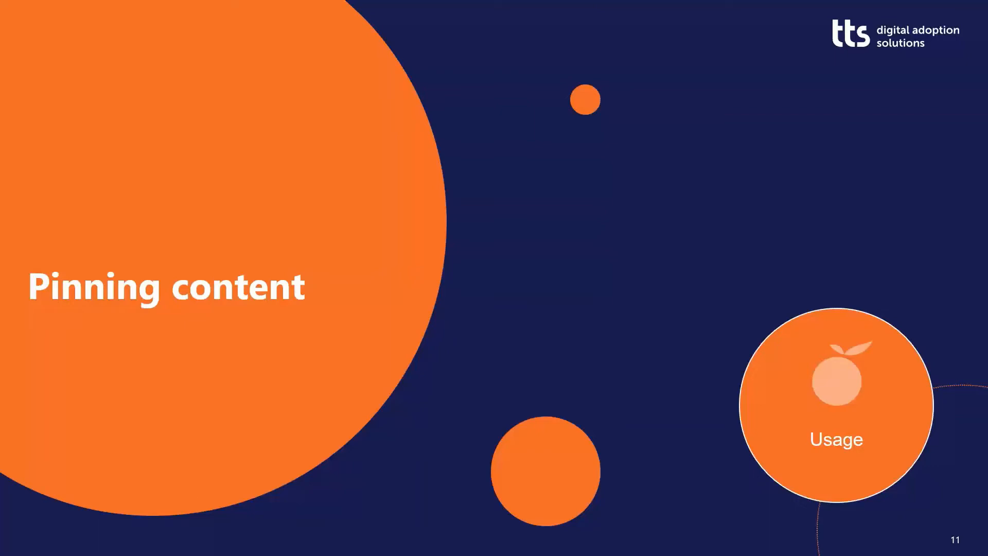
{"action": "key", "text": "Right"}
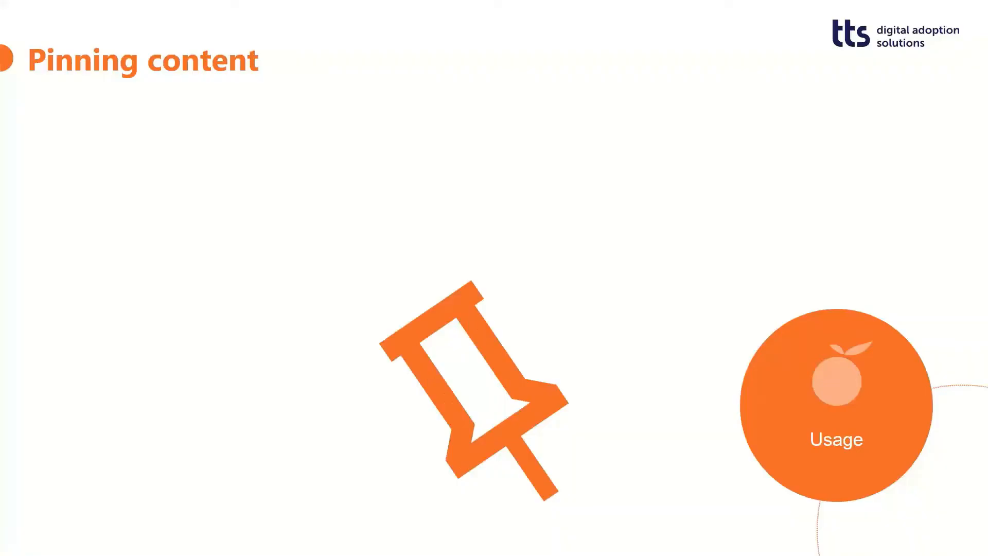
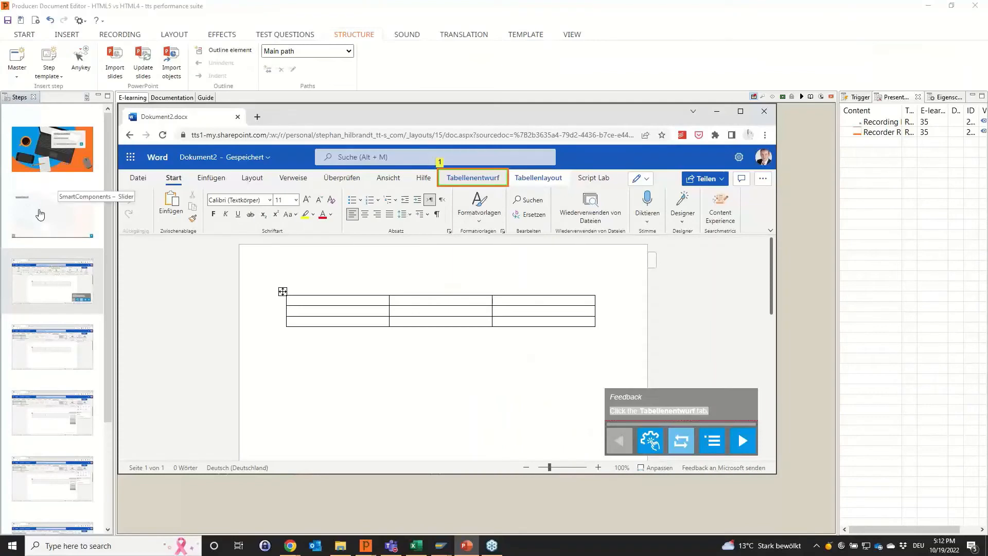
Delete all recorded steps between the title page and the Summary page, and select the title page.
{"action": "scroll", "coordinate": [42, 340], "scroll_direction": "down", "scroll_amount": 2}
{"action": "scroll", "coordinate": [51, 404], "scroll_direction": "up", "scroll_amount": 1}
{"action": "left_click", "coordinate": [52, 479]}
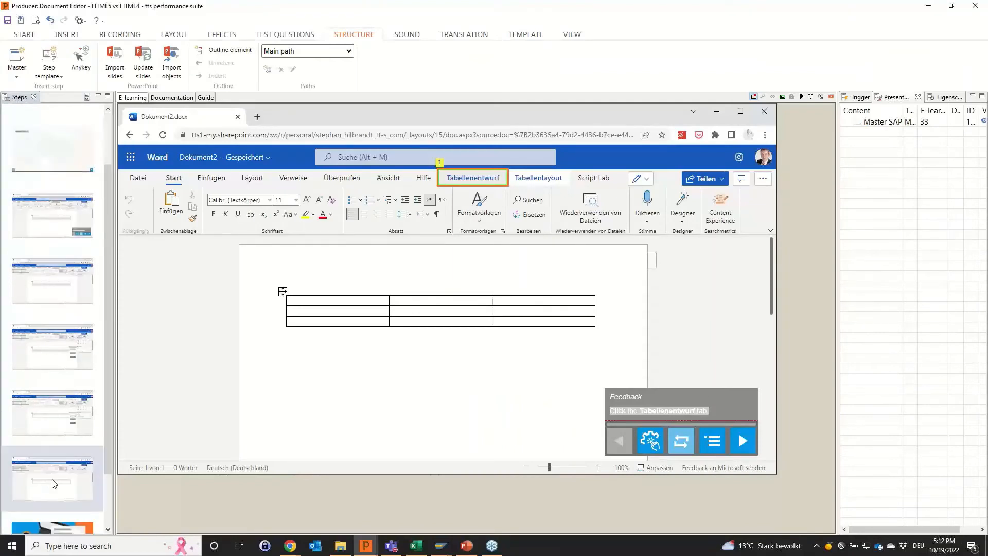
{"action": "key", "text": "Delete"}
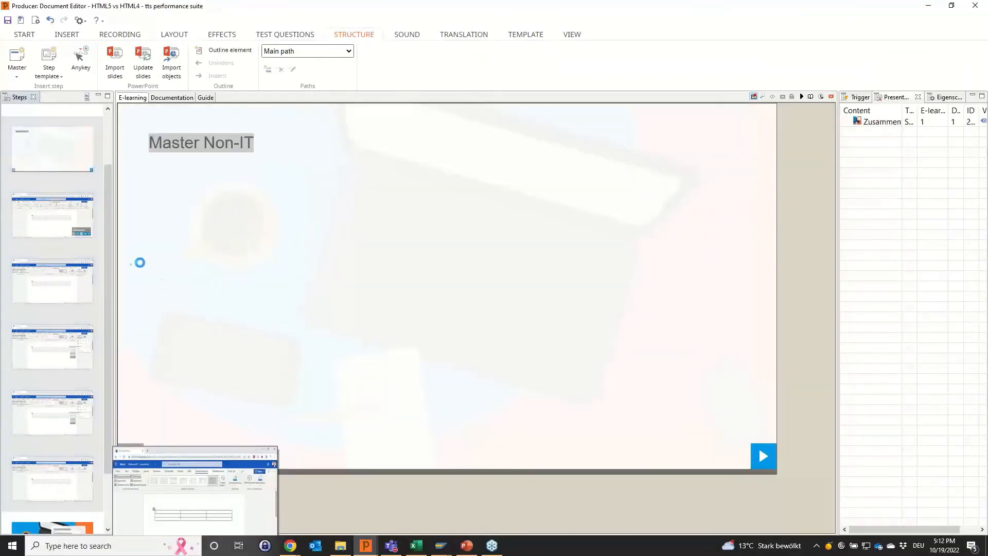
{"action": "left_click", "coordinate": [67, 154]}
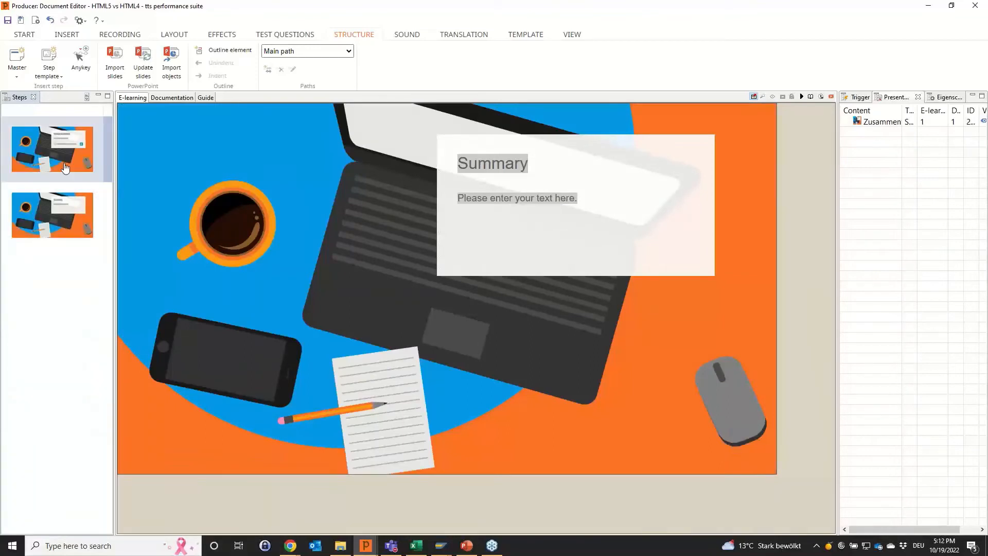
Bring the Word document's browser window into view and start recording "Dokument2.docx - Google Chrome" after the title page.
{"action": "left_click", "coordinate": [116, 35]}
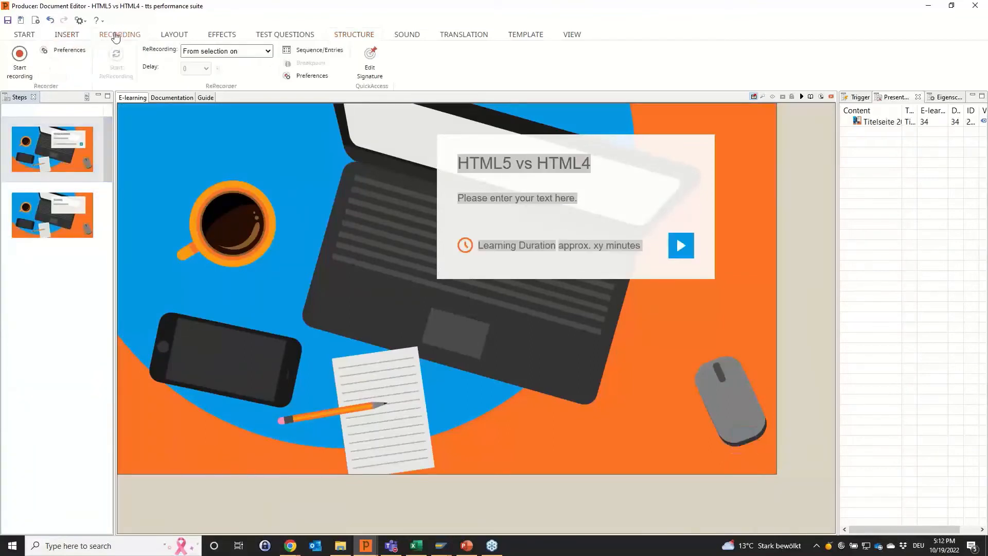
{"action": "key", "text": "alt+Tab"}
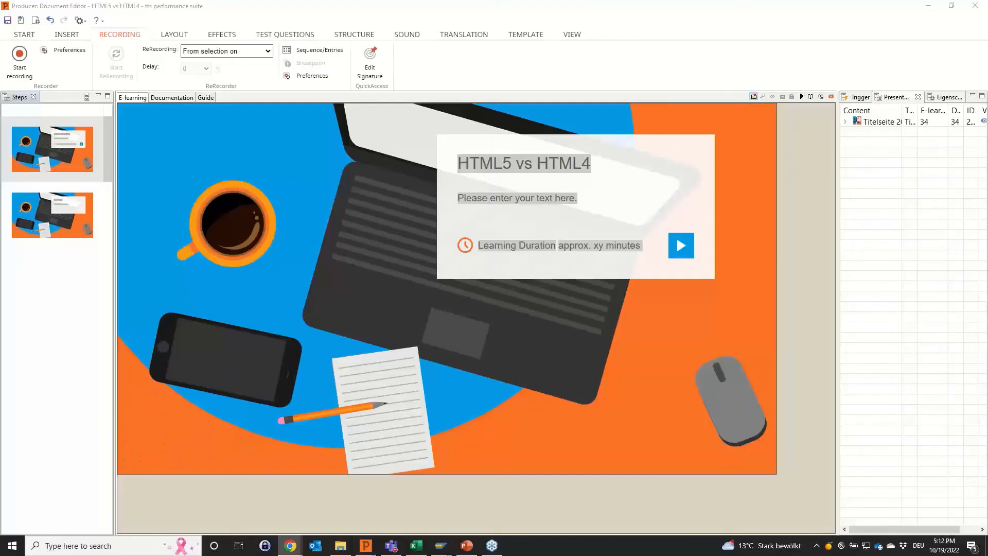
{"action": "left_click_drag", "start_coordinate": [987, 198], "coordinate": [447, 123]}
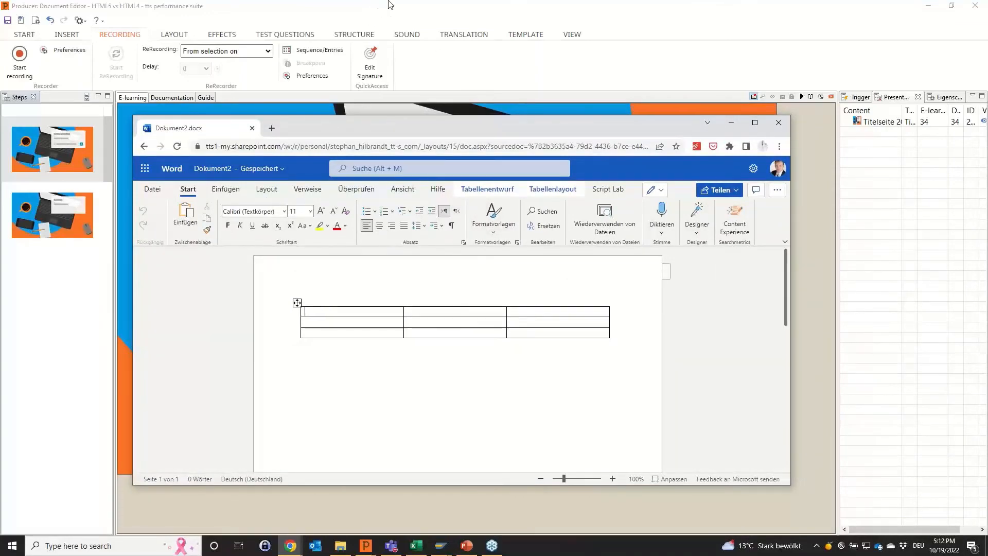
{"action": "left_click", "coordinate": [369, 4]}
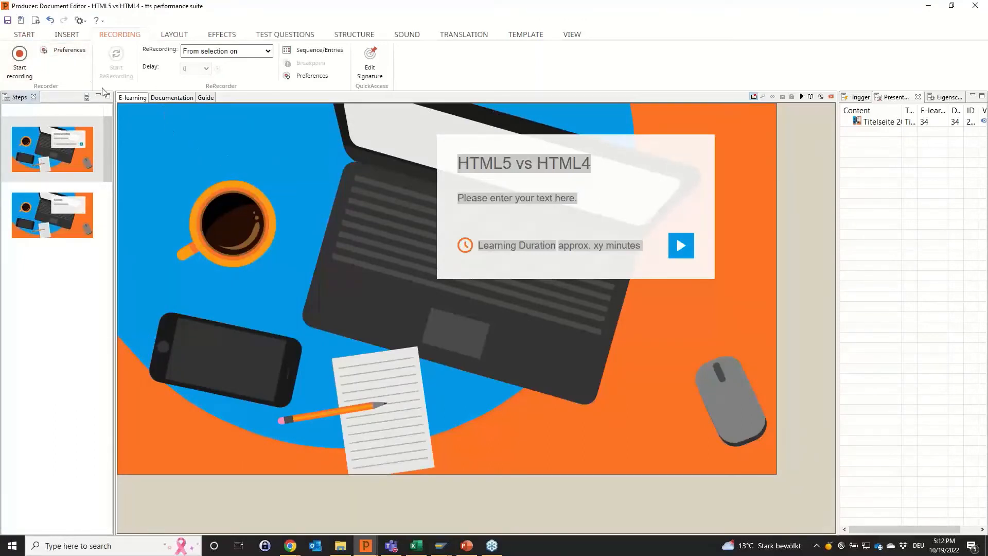
{"action": "left_click", "coordinate": [22, 60]}
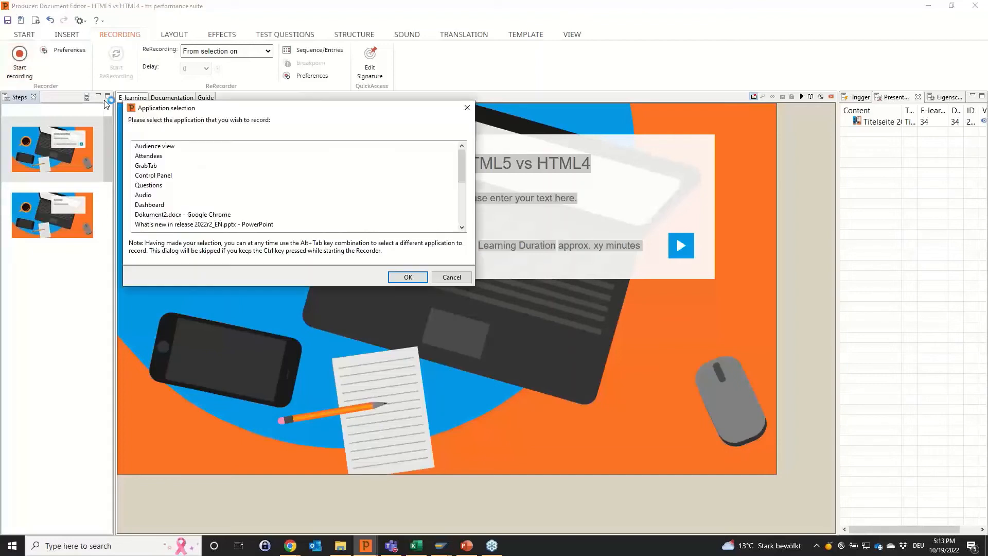
{"action": "left_click", "coordinate": [185, 215]}
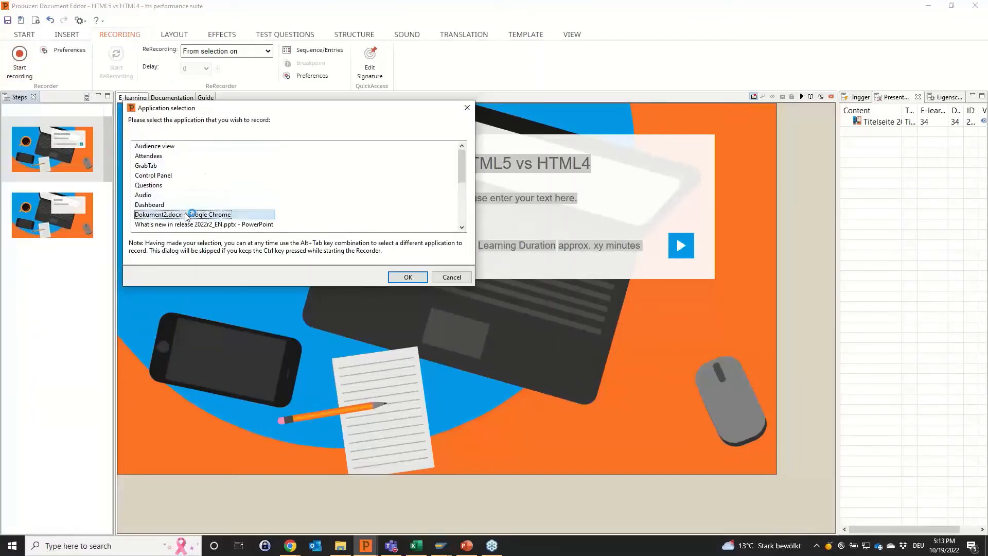
{"action": "left_click", "coordinate": [408, 278]}
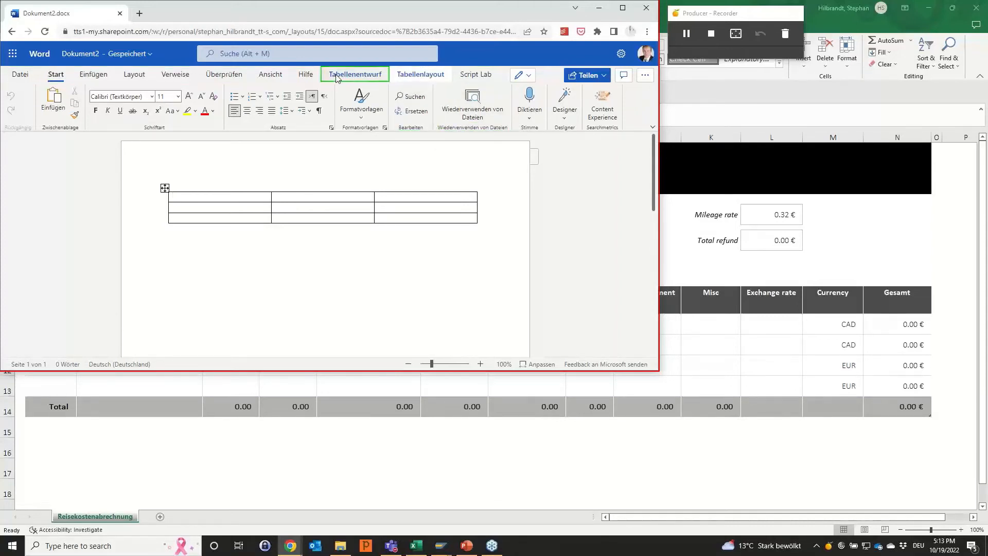
Record choosing Tabellenentwurf, Rahmenauswahl, Stärke and the 0.25pt line weight in Word, and finish the recording.
{"action": "left_click", "coordinate": [385, 77]}
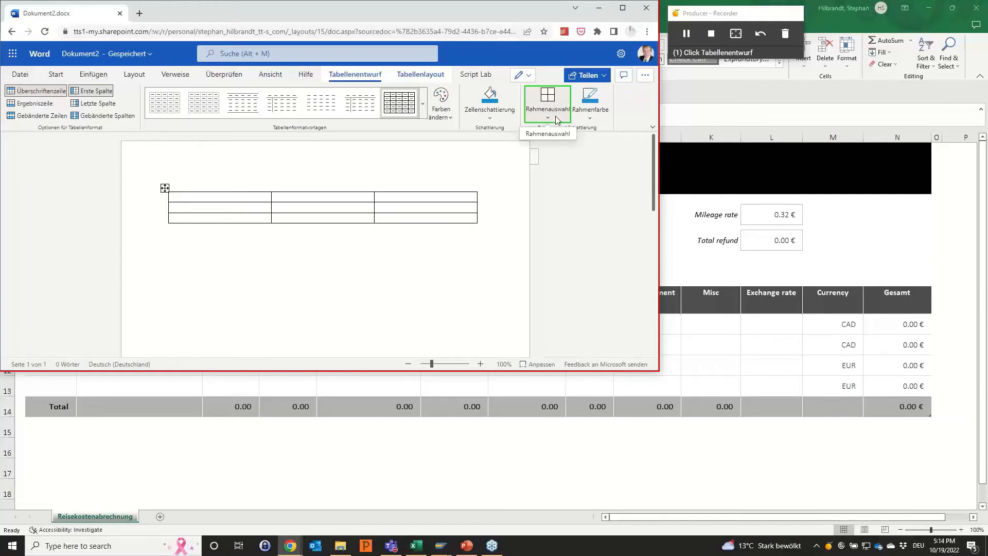
{"action": "left_click", "coordinate": [555, 117]}
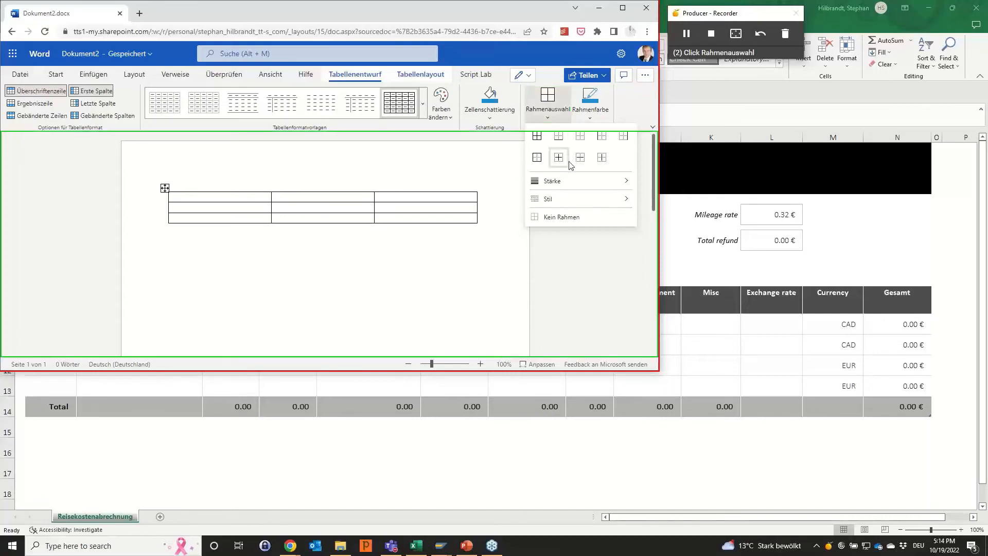
{"action": "left_click", "coordinate": [580, 183]}
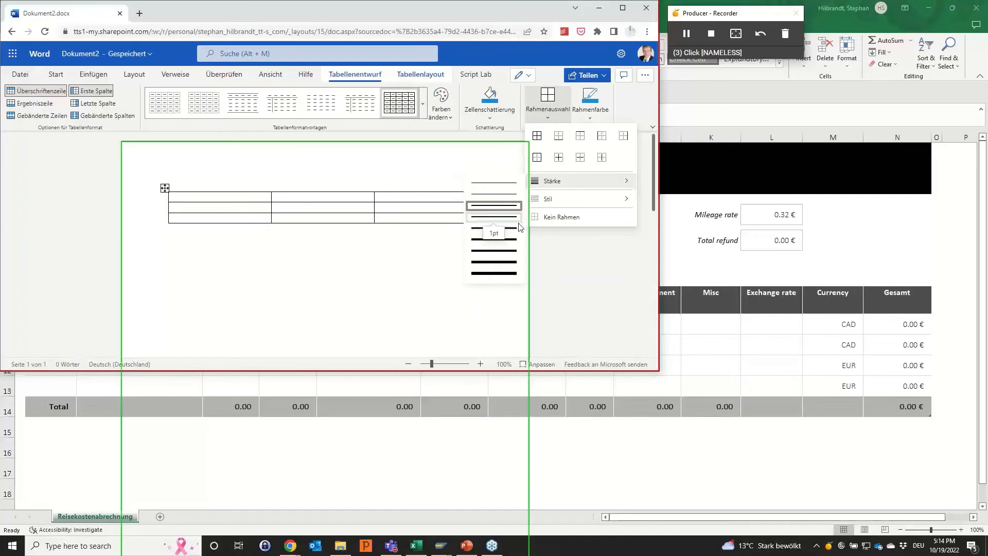
{"action": "left_click", "coordinate": [507, 189]}
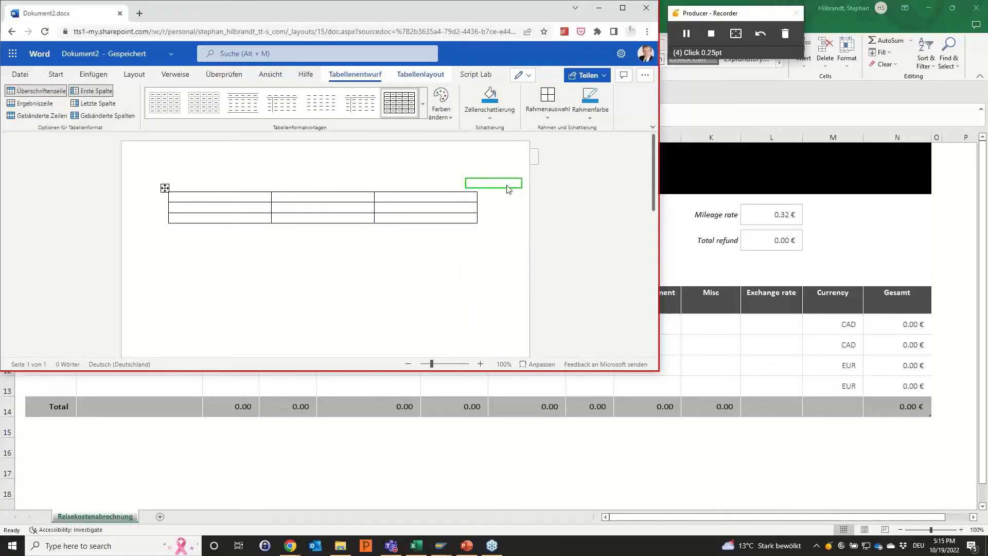
{"action": "left_click", "coordinate": [712, 28]}
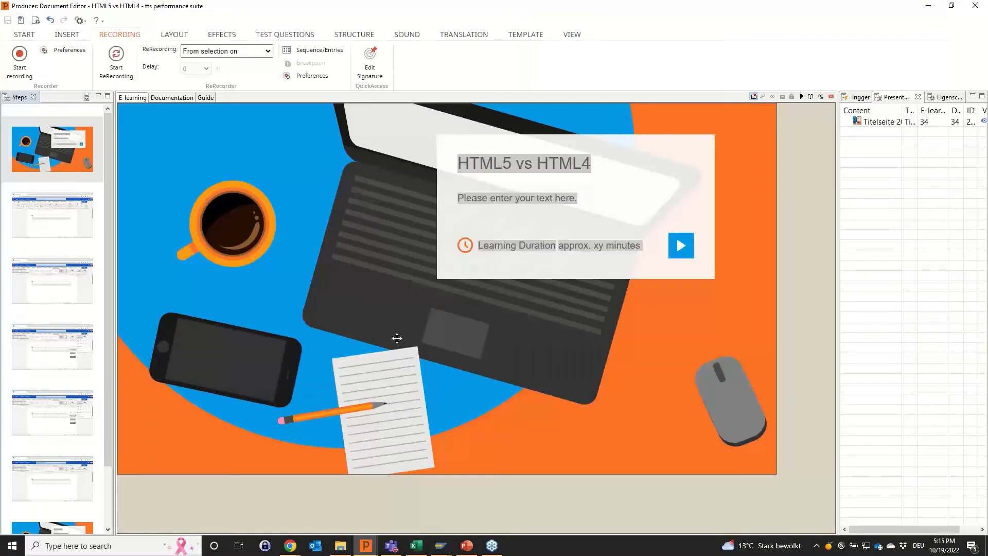
Review the recorded Stärke and Rahmenauswahl steps, and close the HTML5 vs HTML4 document with its changes saved.
{"action": "left_click", "coordinate": [72, 339]}
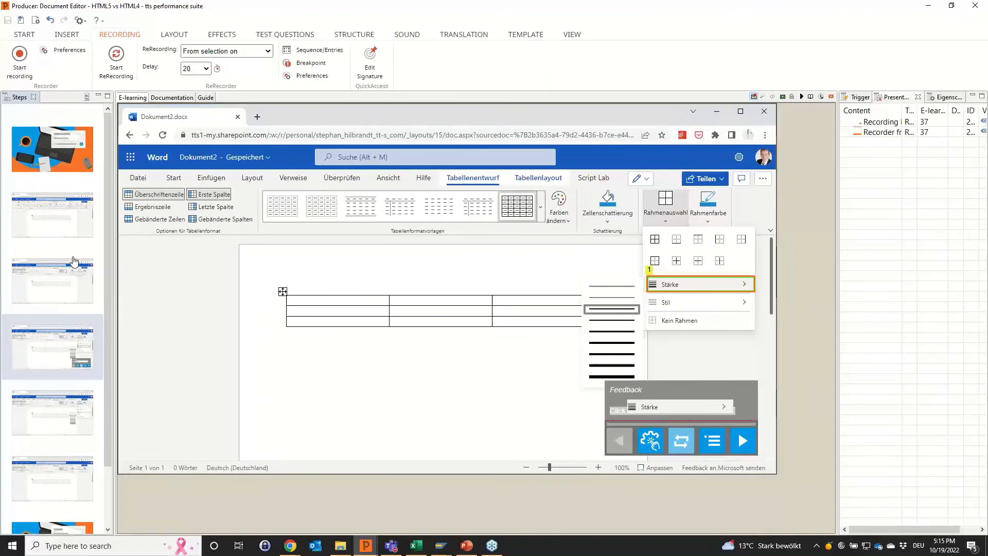
{"action": "left_click", "coordinate": [67, 275]}
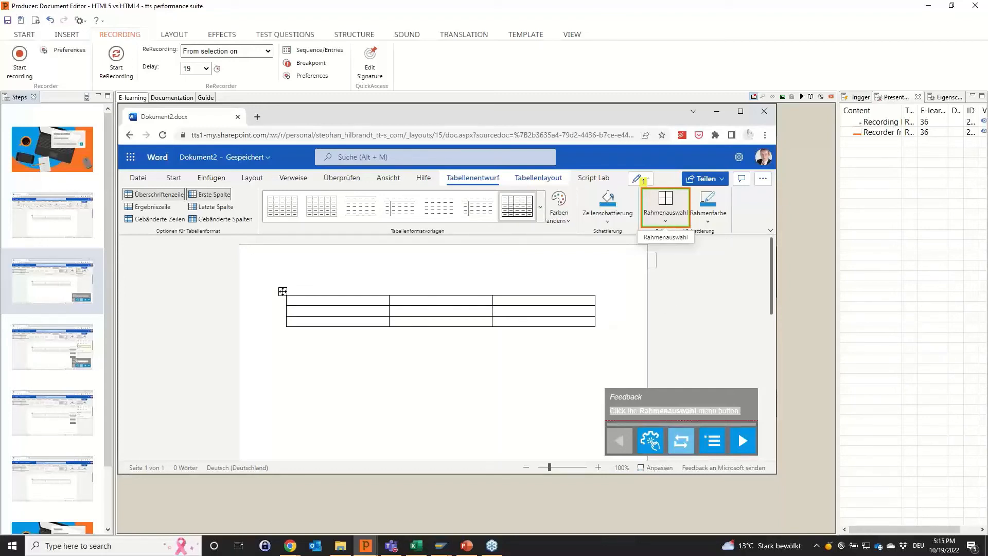
{"action": "key", "text": "alt+Tab"}
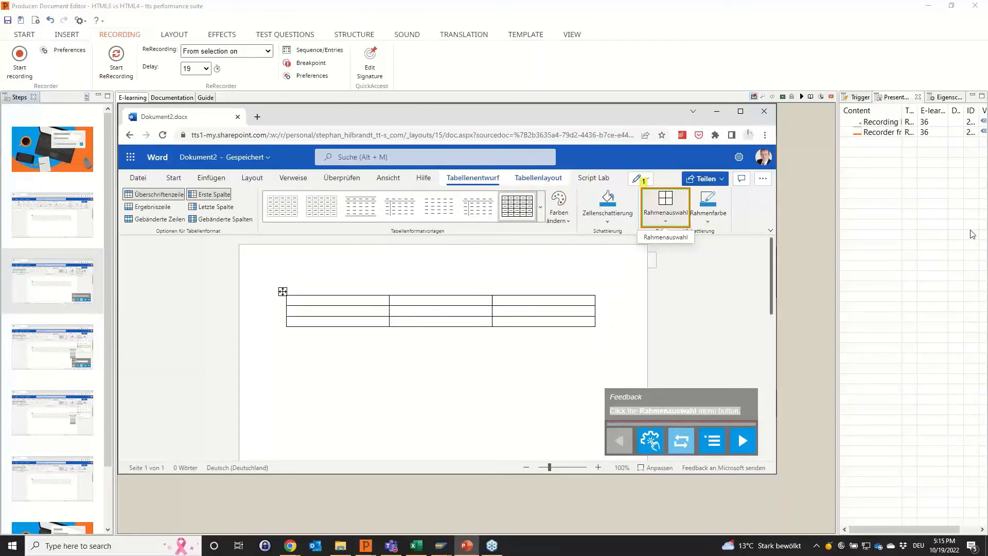
{"action": "left_click", "coordinate": [968, 7]}
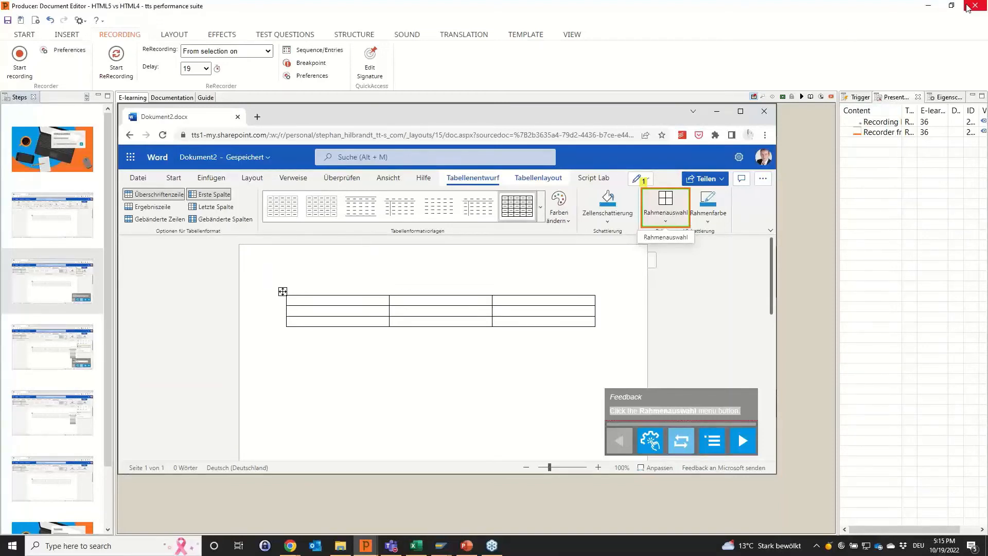
{"action": "left_click", "coordinate": [496, 278]}
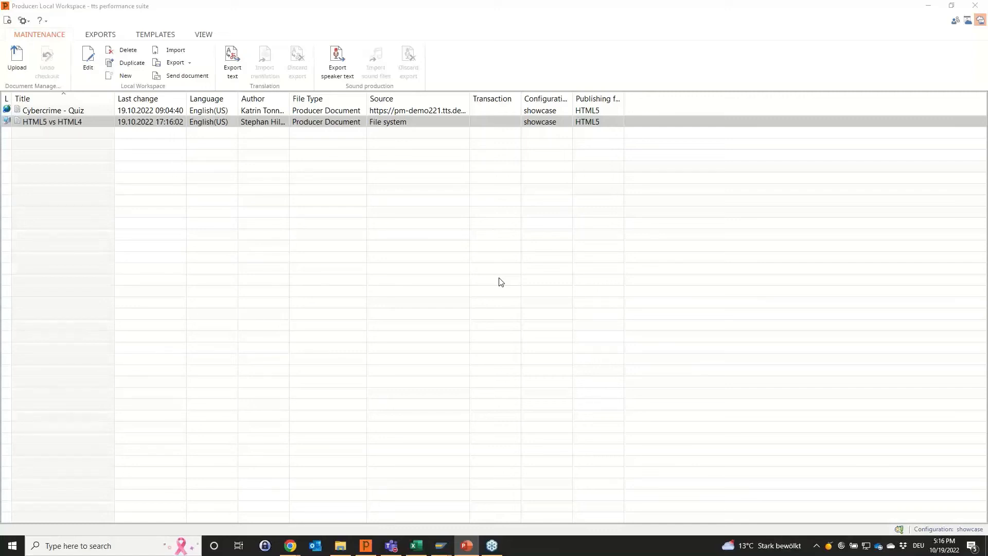
Reopen the HTML5 vs HTML4 document and start another recording of "Dokument2.docx - Google Chrome" from the Rahmenauswahl step.
{"action": "left_click", "coordinate": [63, 122]}
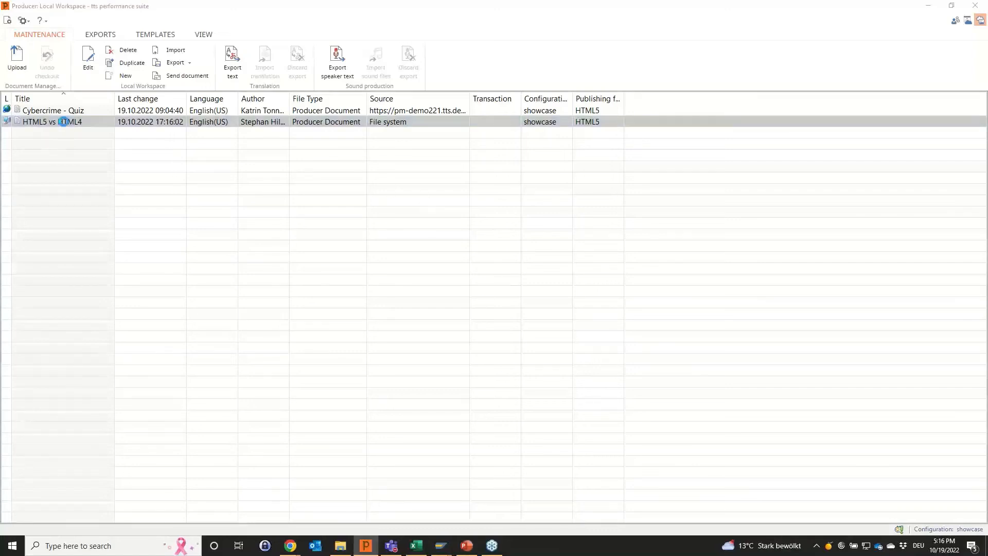
{"action": "double_click", "coordinate": [63, 121]}
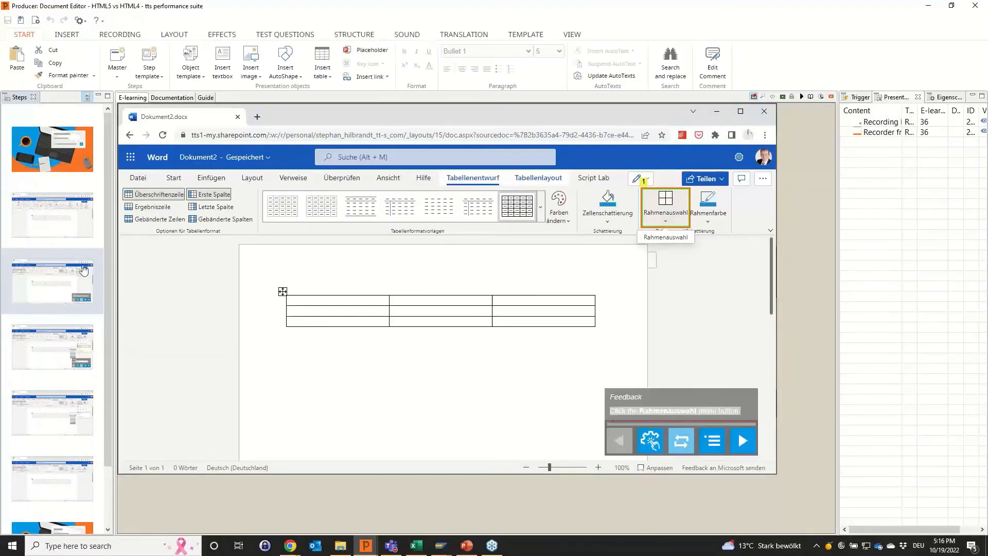
{"action": "left_click", "coordinate": [133, 38]}
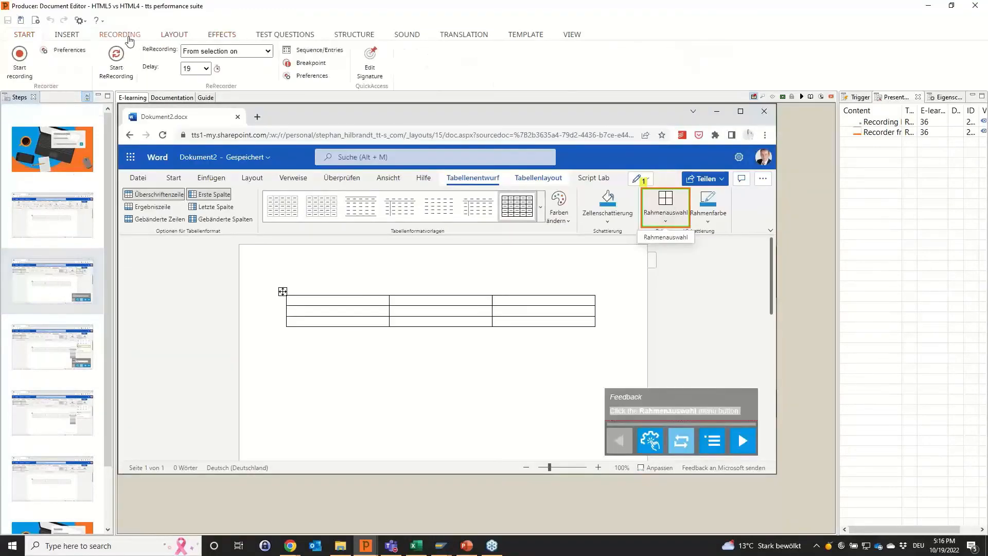
{"action": "left_click", "coordinate": [25, 69]}
{"action": "left_click", "coordinate": [118, 188]}
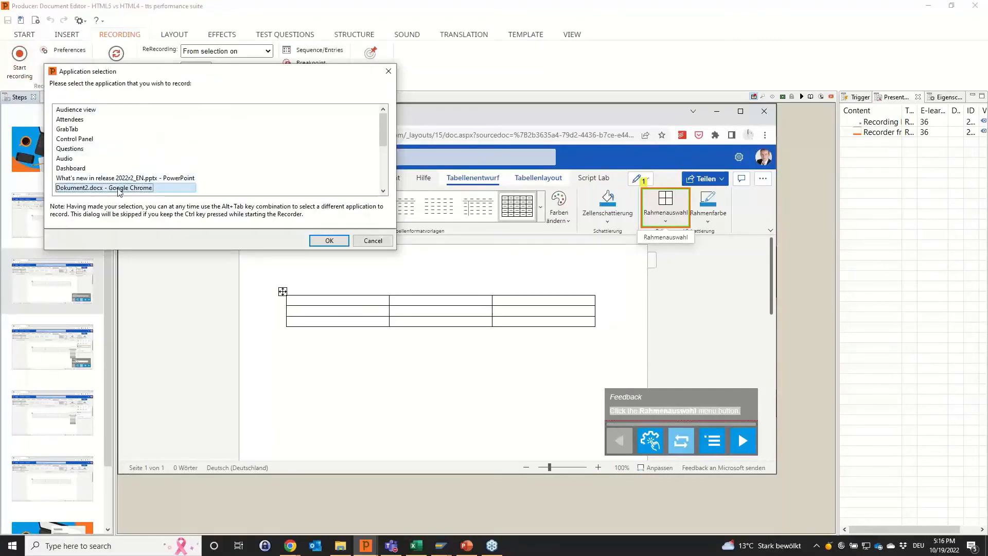
{"action": "left_click", "coordinate": [323, 241]}
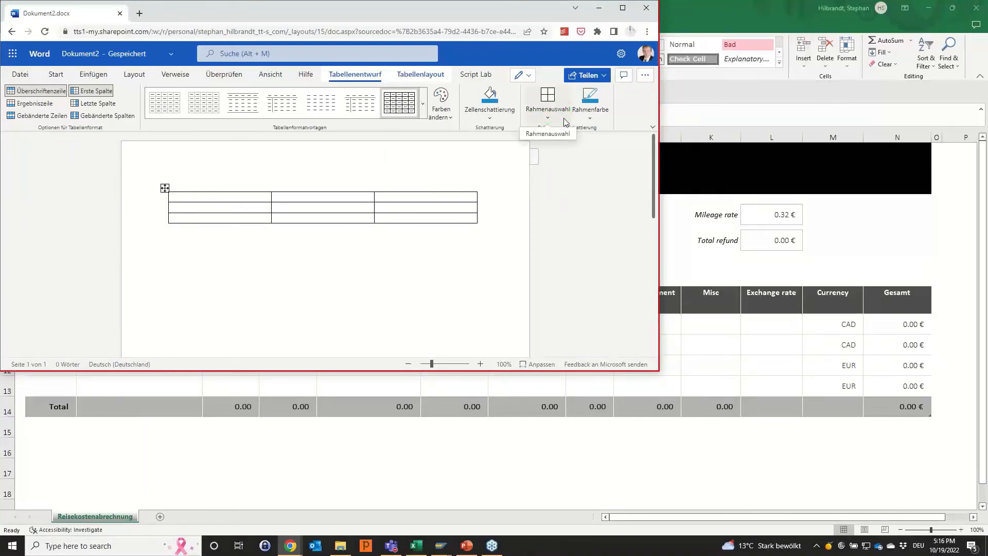
Record opening Rahmenauswahl in Word, discard that recording, close the document and switch back to PowerPoint.
{"action": "left_click", "coordinate": [564, 122]}
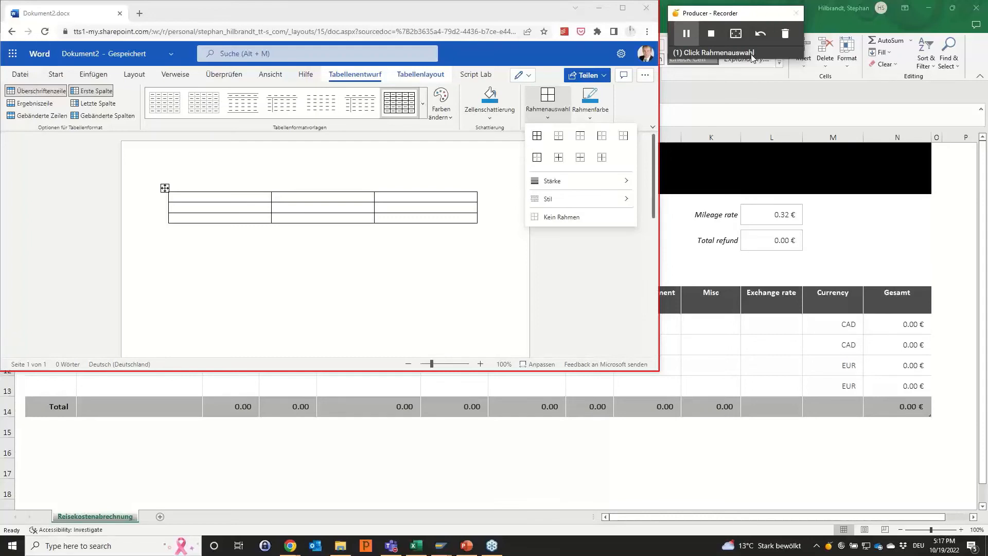
{"action": "left_click", "coordinate": [787, 36]}
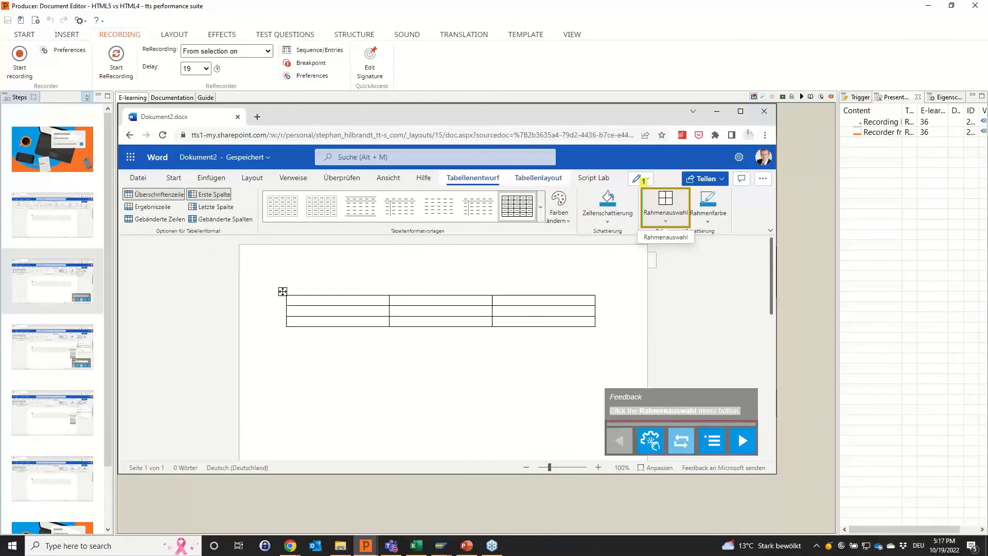
{"action": "left_click", "coordinate": [974, 5]}
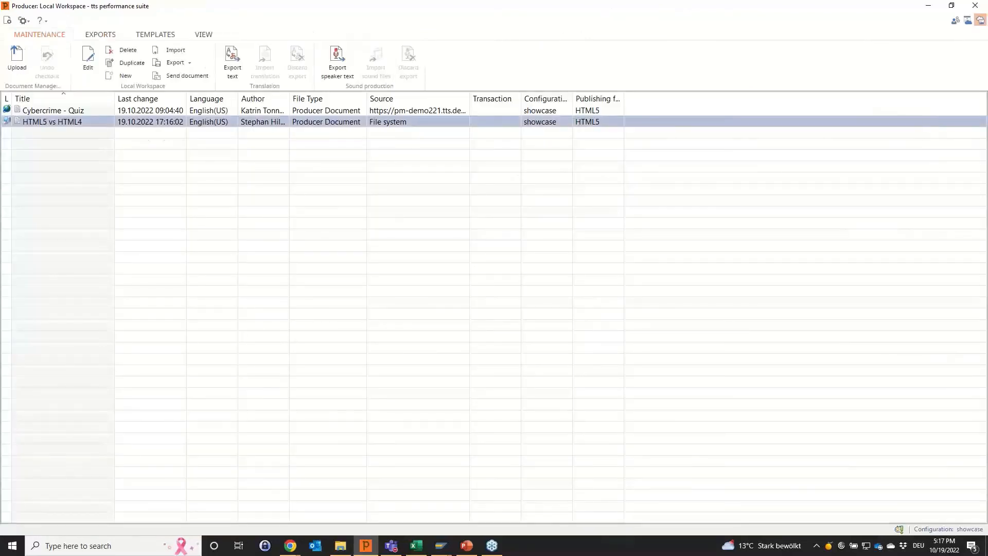
{"action": "key", "text": "alt+Tab"}
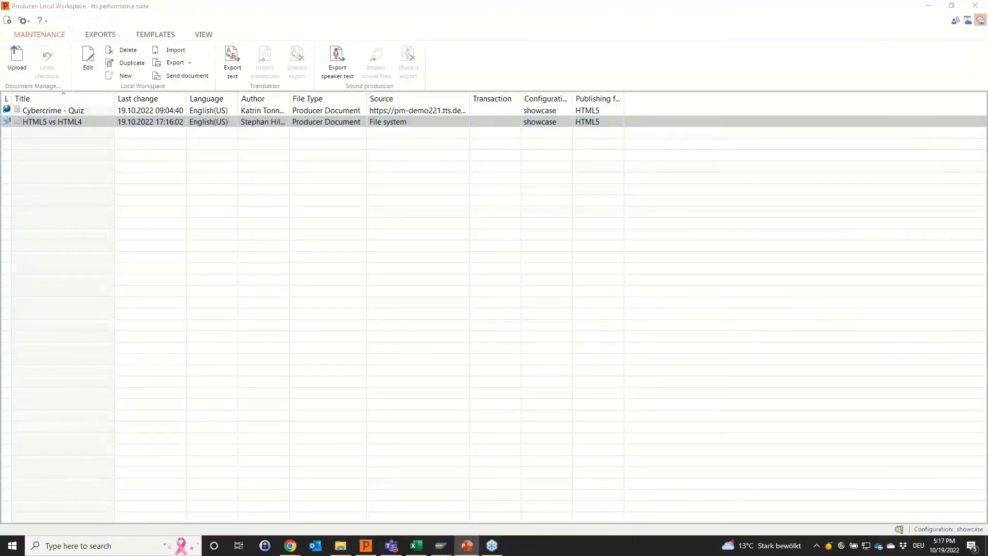